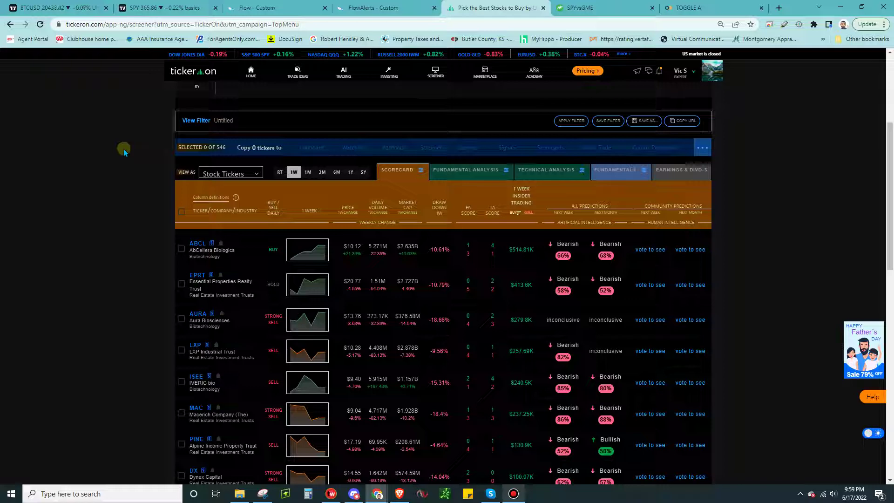
Step: Examine the industries list in the stock screener and compare the one-week gains of the industries
scroll(100, 338, up, 4)
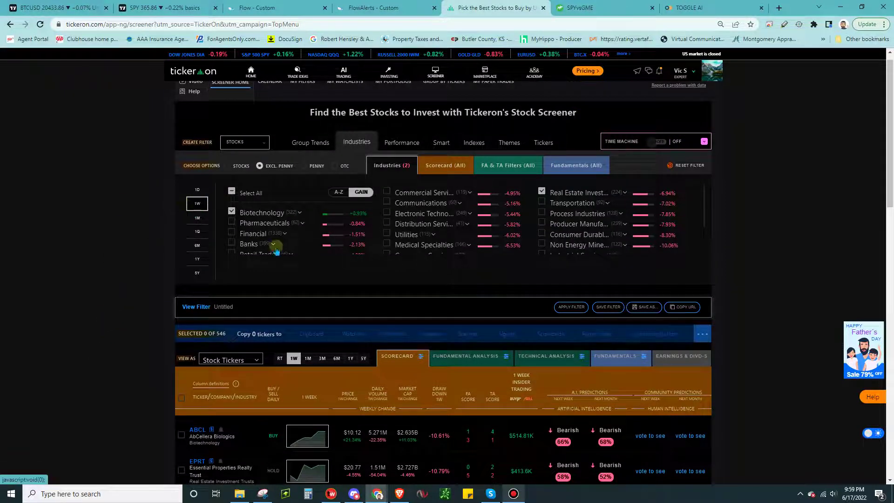
scroll(316, 225, down, 2)
scroll(318, 227, up, 2)
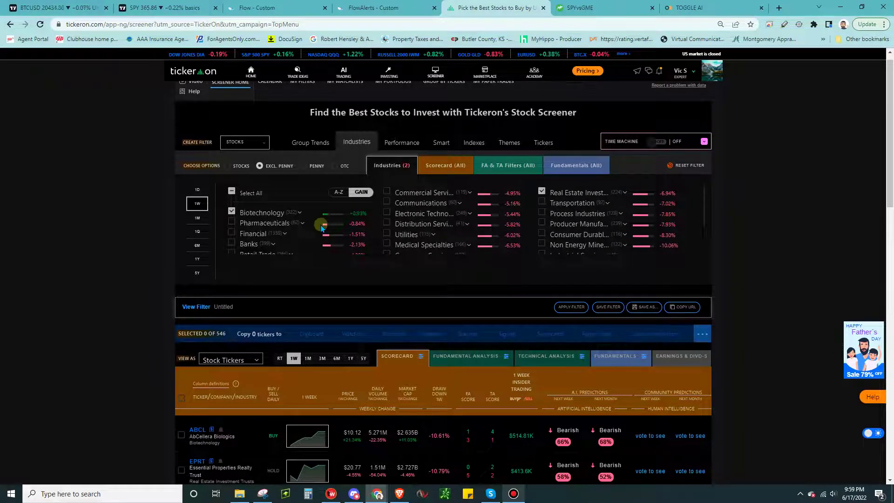
scroll(321, 227, down, 2)
scroll(325, 229, up, 2)
scroll(325, 229, down, 2)
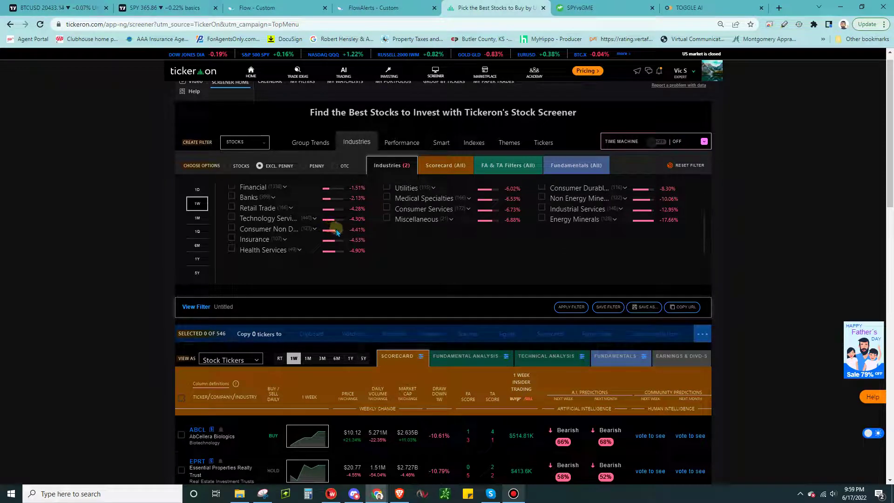
scroll(419, 250, up, 2)
scroll(554, 233, down, 2)
scroll(585, 262, up, 2)
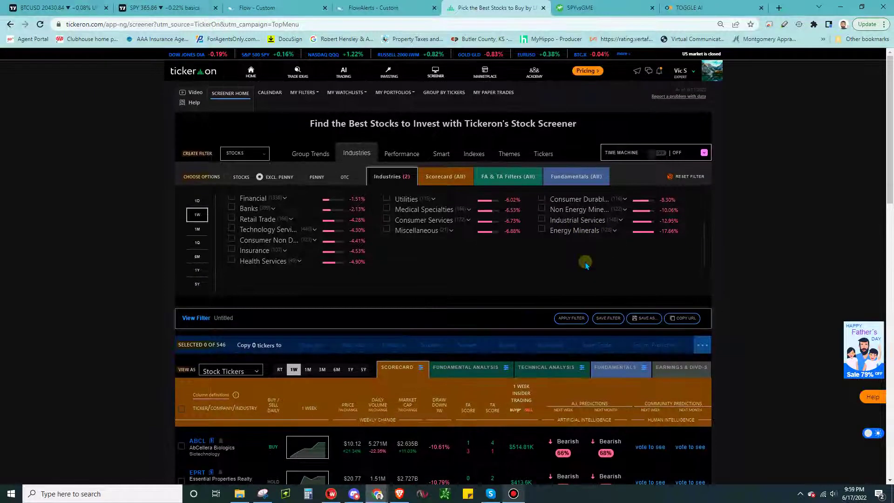
Step: Remove the real estate investment industry from the screen, leaving only Biotechnology, and apply the filter
click(542, 202)
click(572, 318)
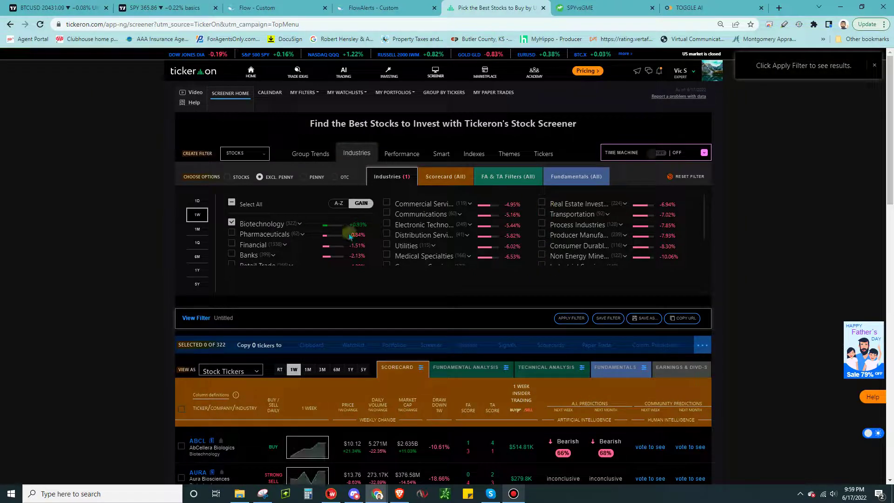
scroll(350, 235, down, 2)
scroll(326, 233, up, 2)
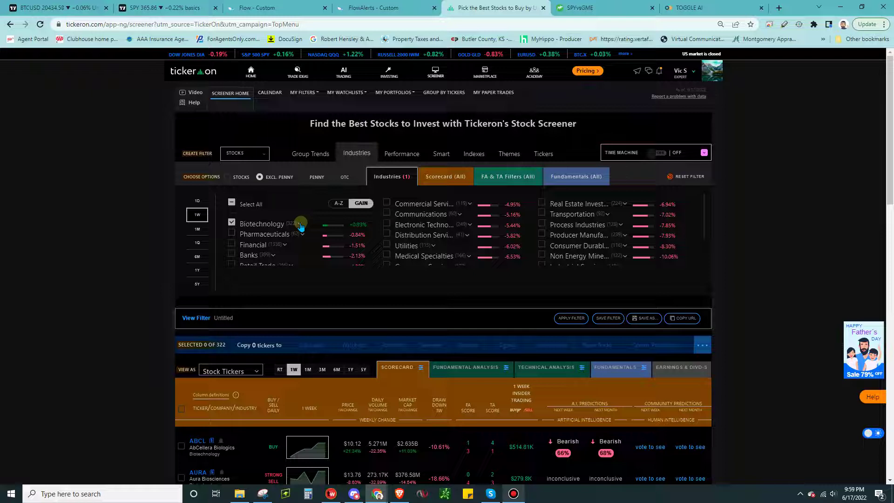
Step: View the Themes and Smart filter categories and return to the Industries filter
click(509, 153)
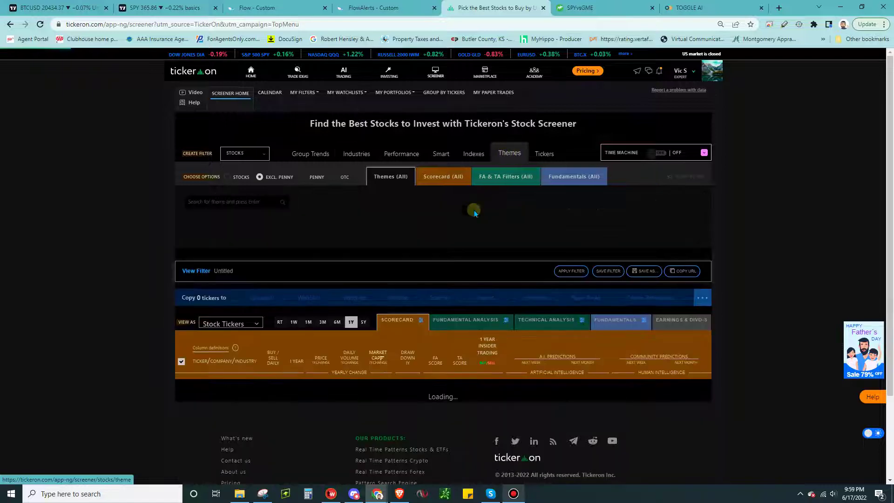
scroll(375, 236, down, 2)
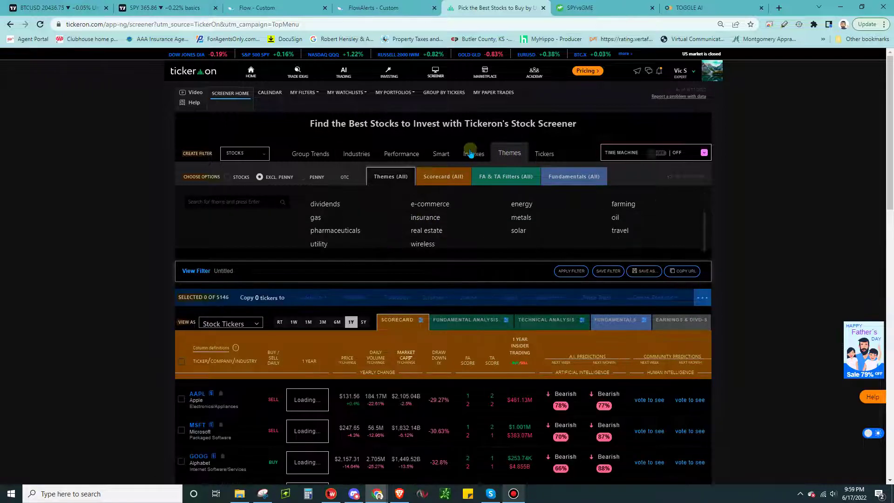
click(442, 155)
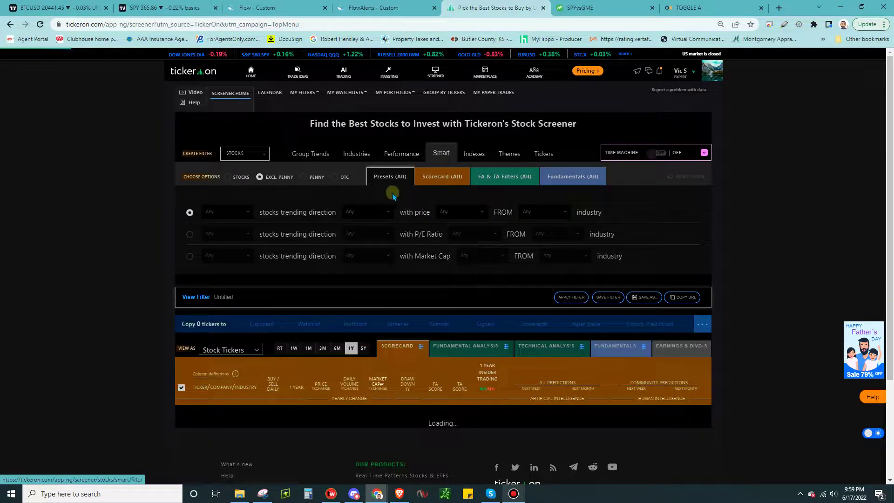
click(354, 152)
Step: Examine the biotechnology ticker results, focusing on the 1 Week Insider Trading column
scroll(421, 310, down, 1)
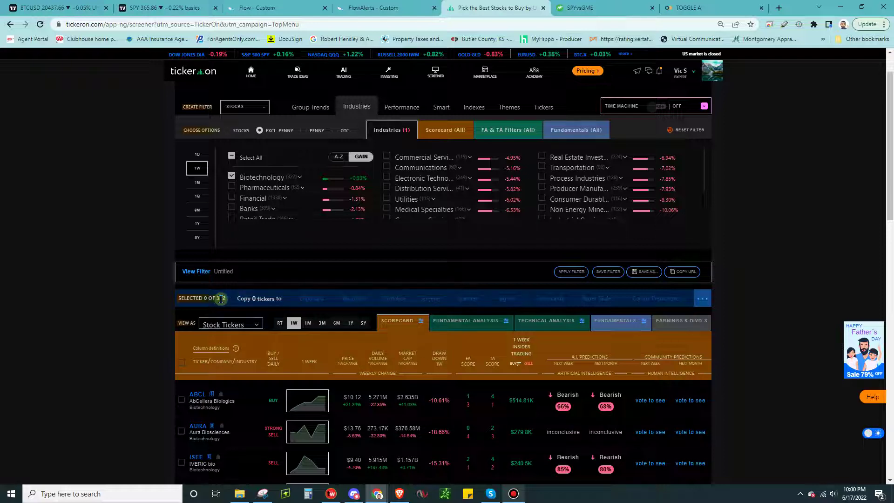
scroll(345, 278, down, 3)
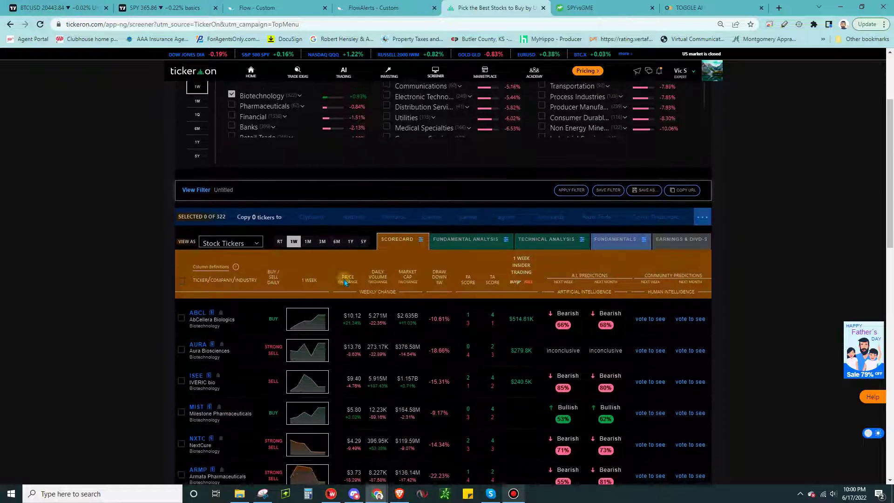
scroll(359, 293, down, 2)
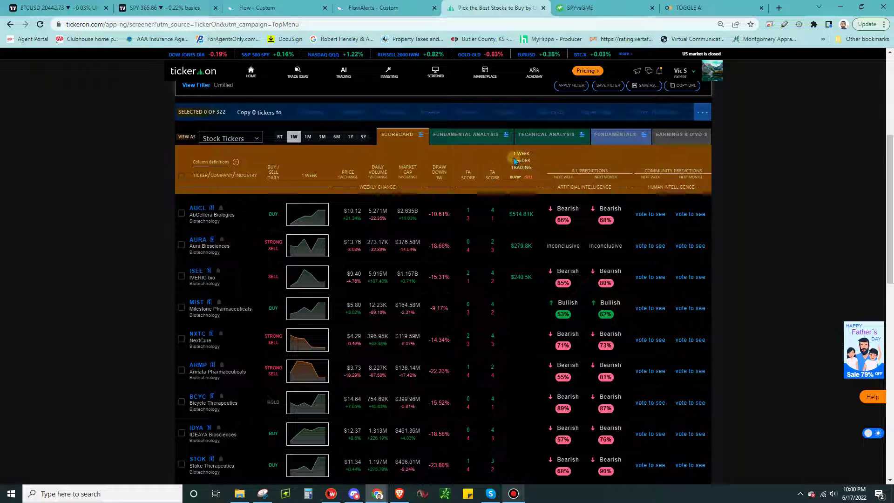
drag(512, 152, 535, 167)
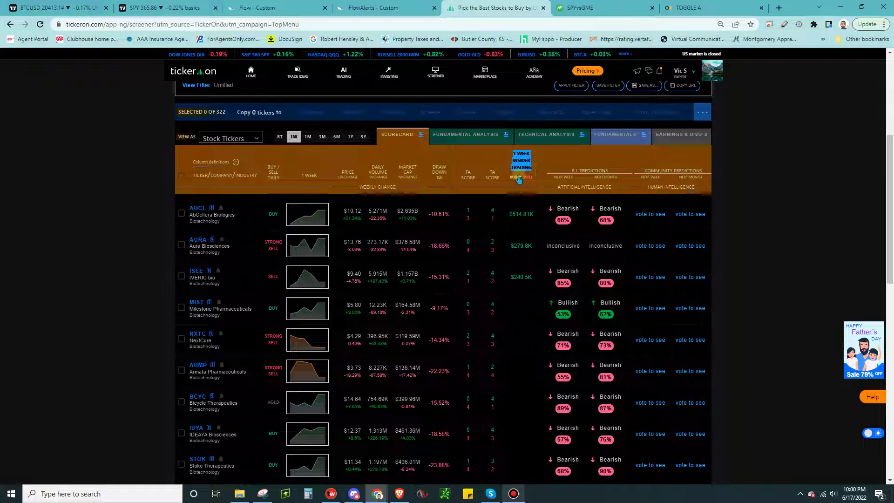
click(515, 159)
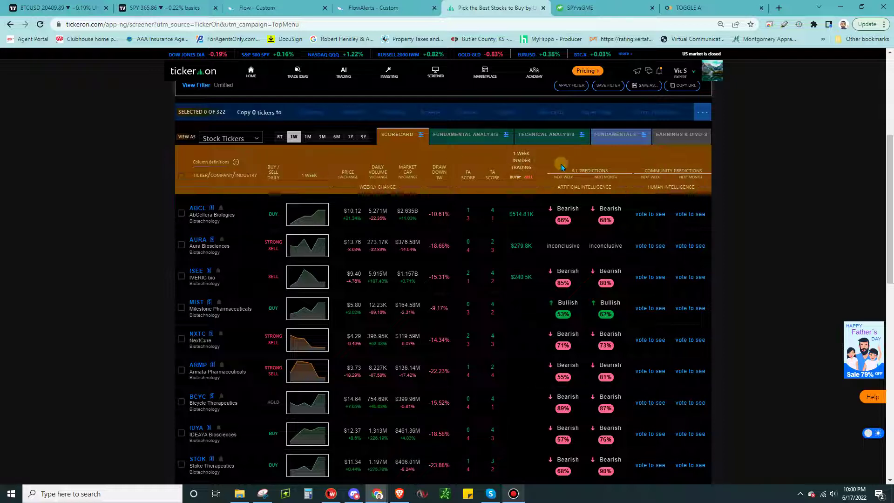
Step: Sort the biotechnology tickers by one-week insider selling, switch to insider buying, and return to insider selling
click(530, 180)
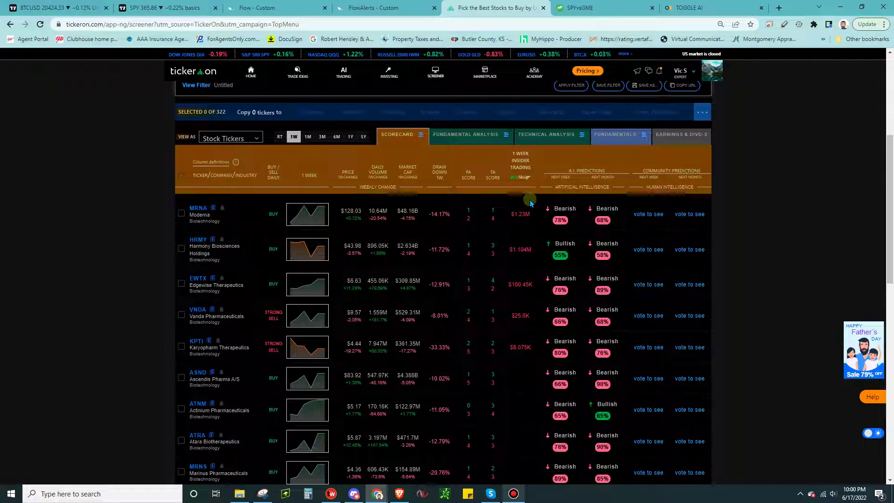
click(512, 177)
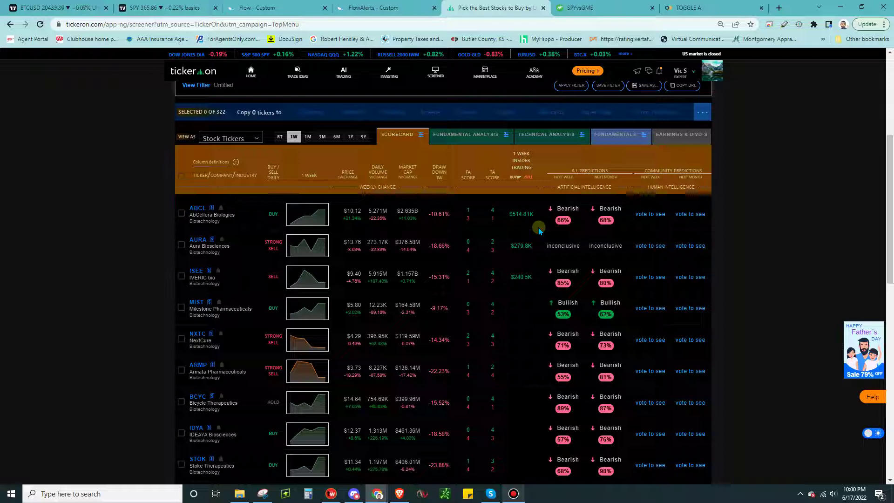
click(529, 177)
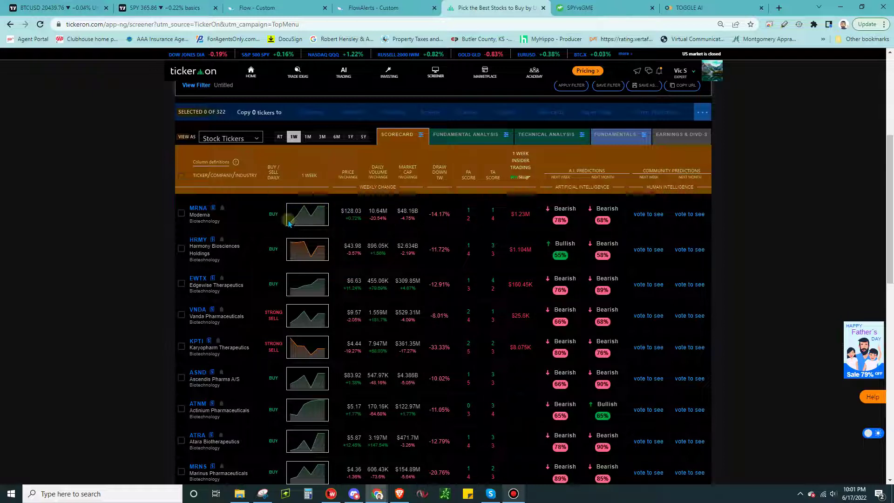
Step: Read the Buy/Sell and TA Score column explanations and inspect Moderna's one-week drawdown
mouse_move(273, 174)
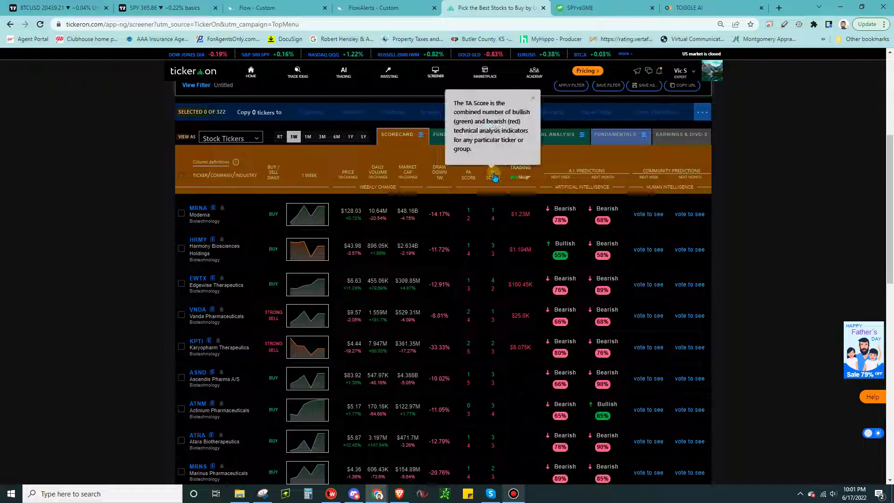
mouse_move(493, 183)
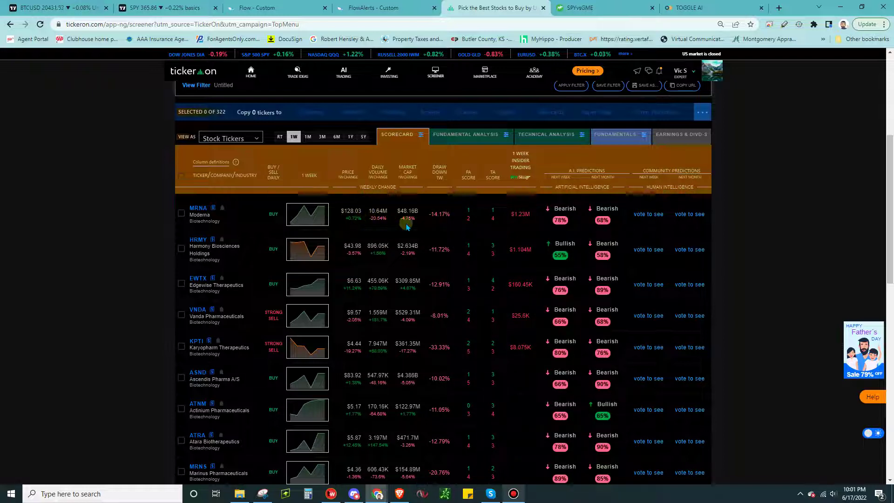
drag(426, 218, 453, 215)
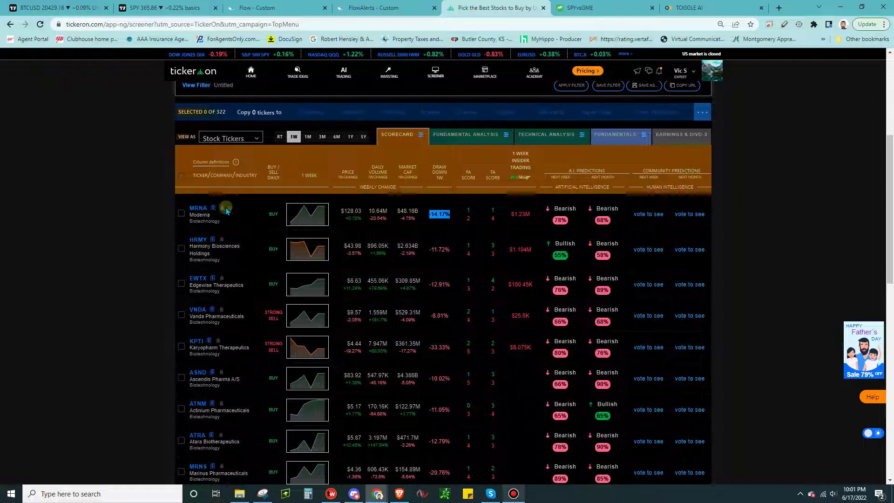
Step: Select the MRNA and HRMY tickers in the results list
click(182, 213)
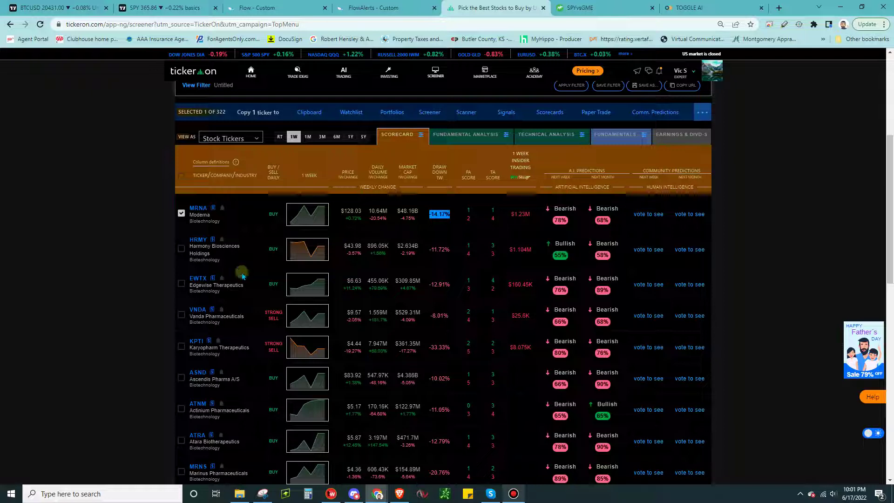
click(181, 249)
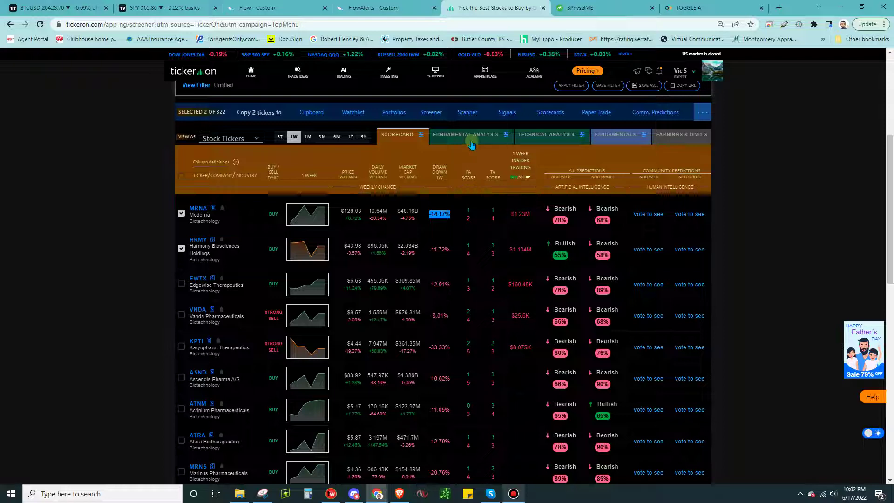
Step: Open the Scorecard filters and review the options for Buy/Sell, FA Score and TA Score
scroll(470, 293, up, 5)
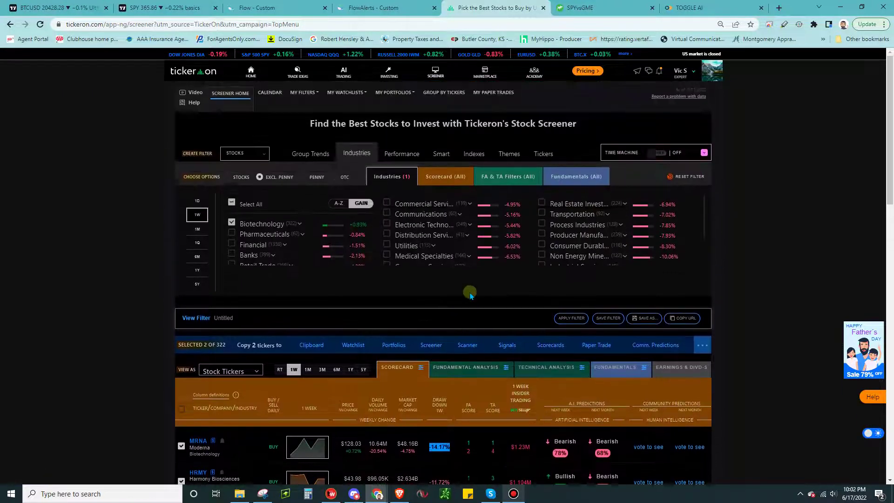
scroll(448, 297, down, 3)
scroll(450, 298, down, 1)
scroll(450, 279, up, 4)
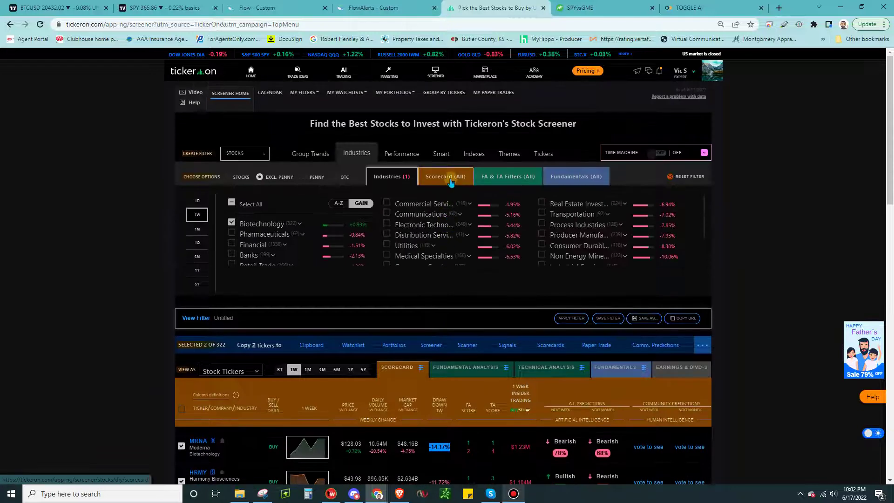
click(450, 180)
click(193, 222)
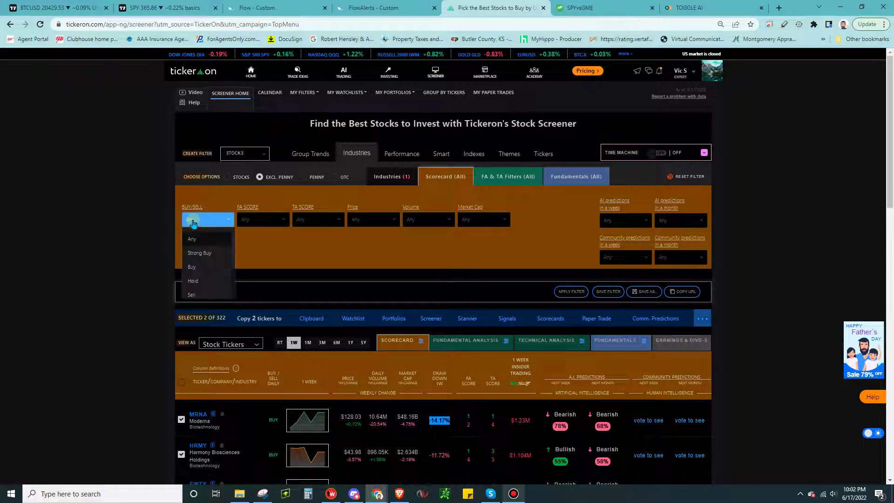
click(250, 219)
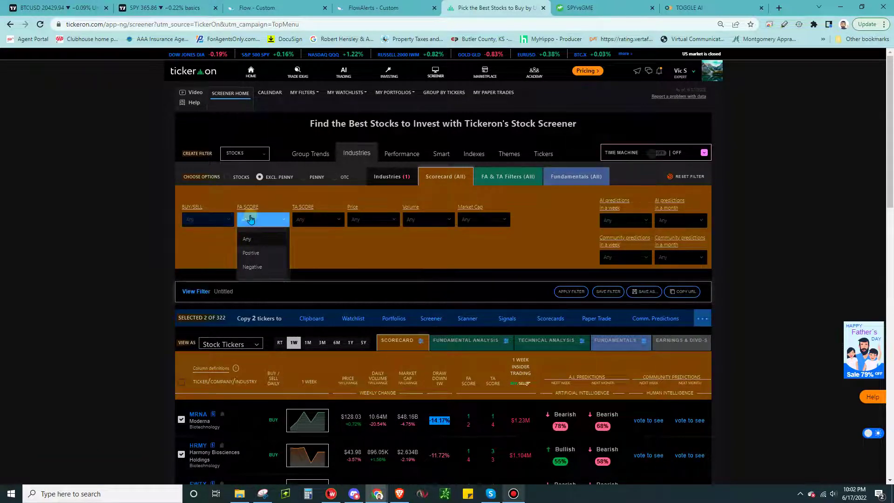
click(307, 220)
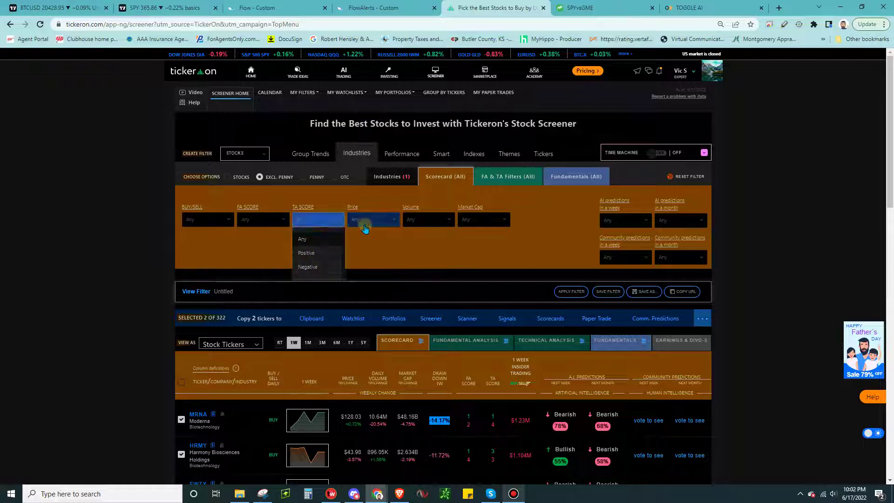
click(376, 242)
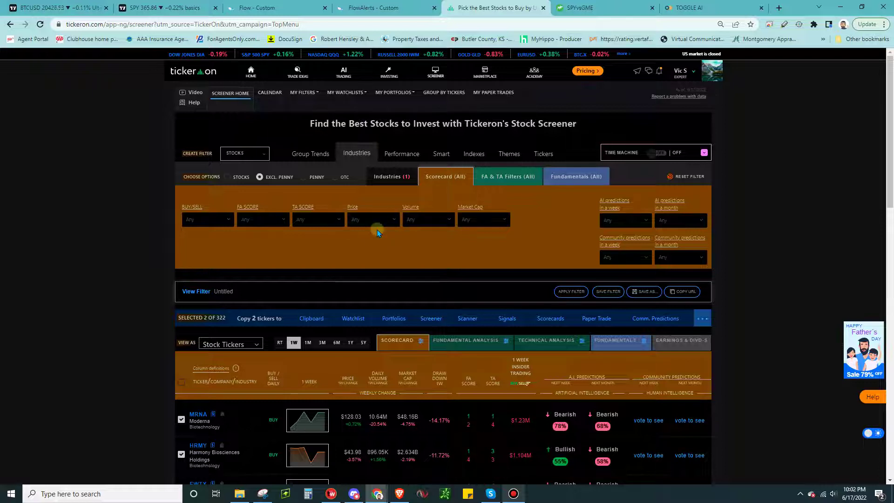
Step: Clear the industry selection so the screen covers all industries, and return to the Scorecard filters
click(390, 177)
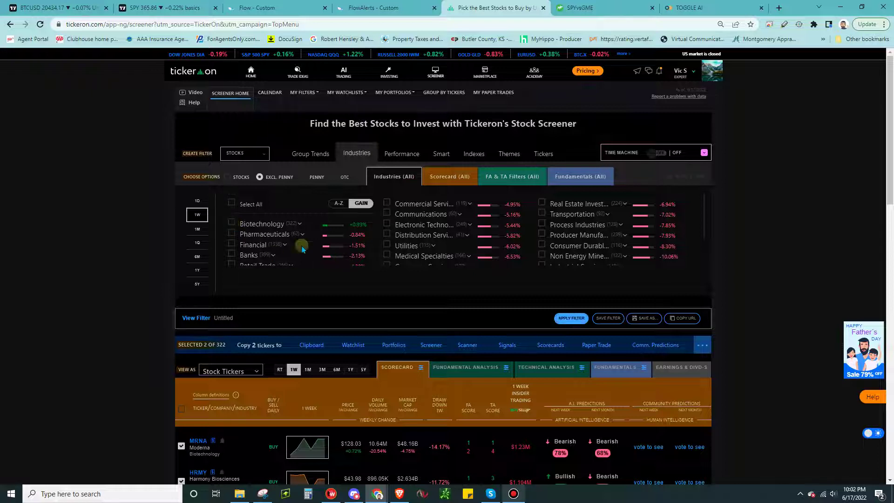
click(231, 203)
click(447, 177)
Step: Set the Buy/Sell filter to Strong Buy and both the FA Score and TA Score filters to Positive
click(217, 226)
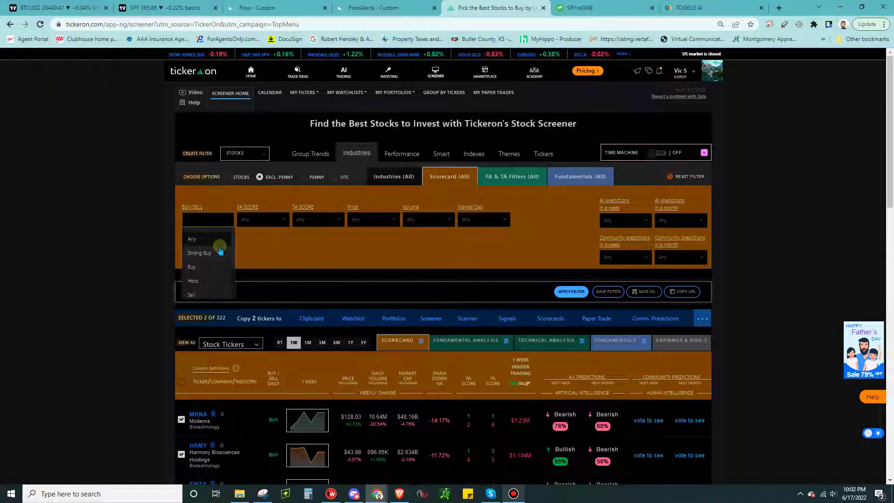
click(219, 252)
click(264, 220)
click(261, 252)
click(318, 219)
click(323, 253)
click(386, 220)
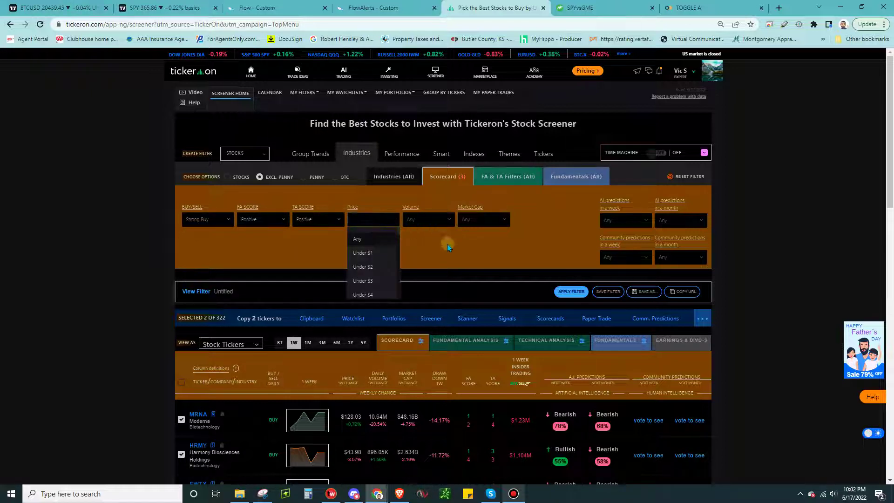
click(447, 220)
Step: Set the weekly and monthly AI predictions to Bullish and apply the filter
click(640, 222)
click(634, 252)
click(679, 220)
click(680, 251)
click(564, 292)
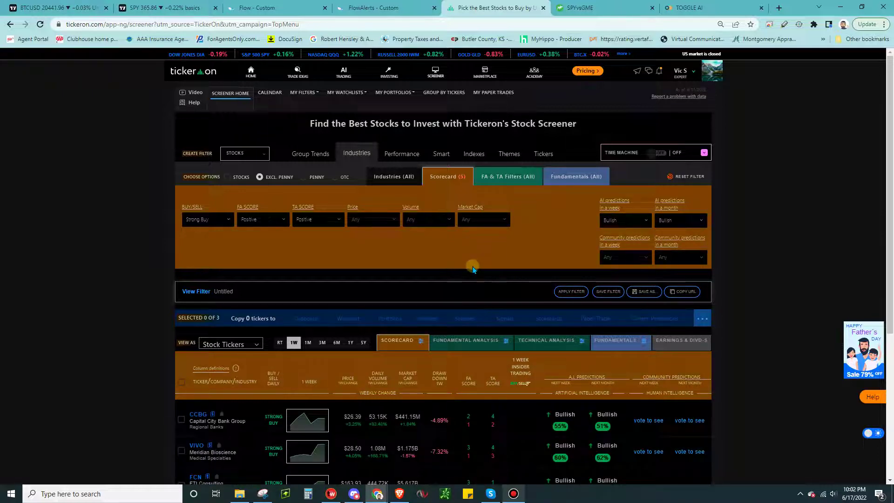
Step: Set the Buy/Sell filter to Strong Sell and both the FA Score and TA Score filters to Negative
scroll(480, 273, down, 3)
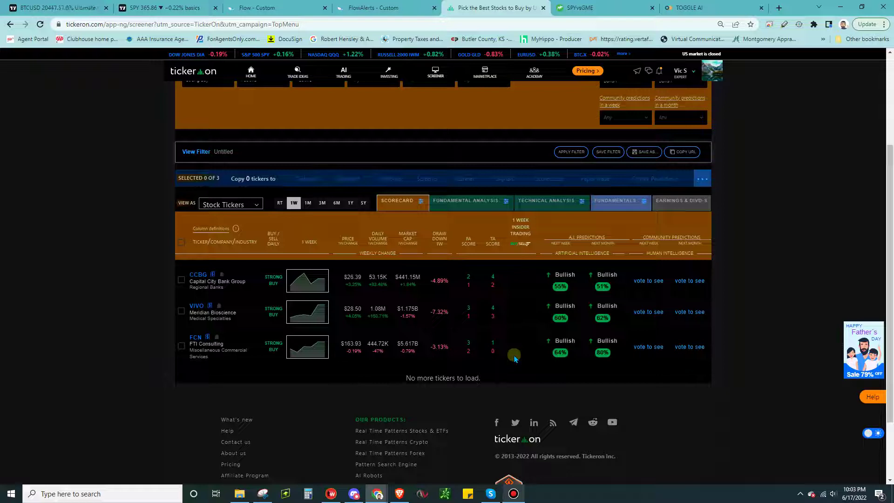
scroll(479, 296, up, 3)
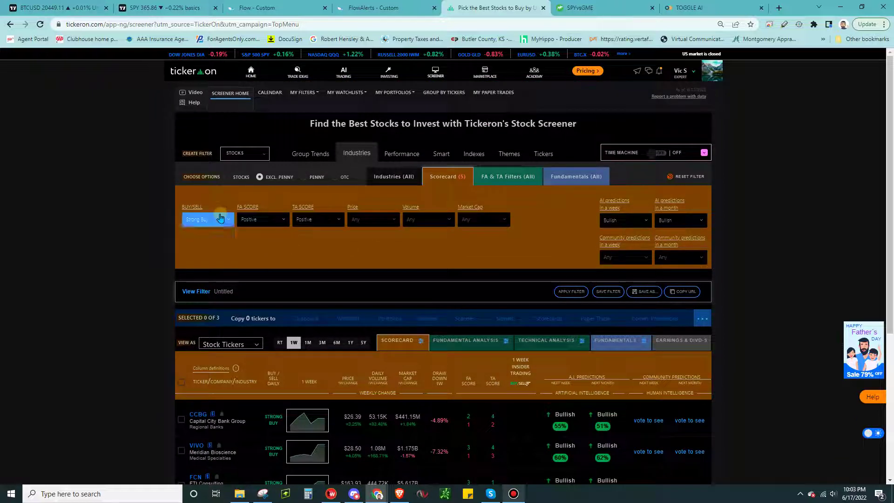
click(221, 218)
scroll(215, 270, down, 2)
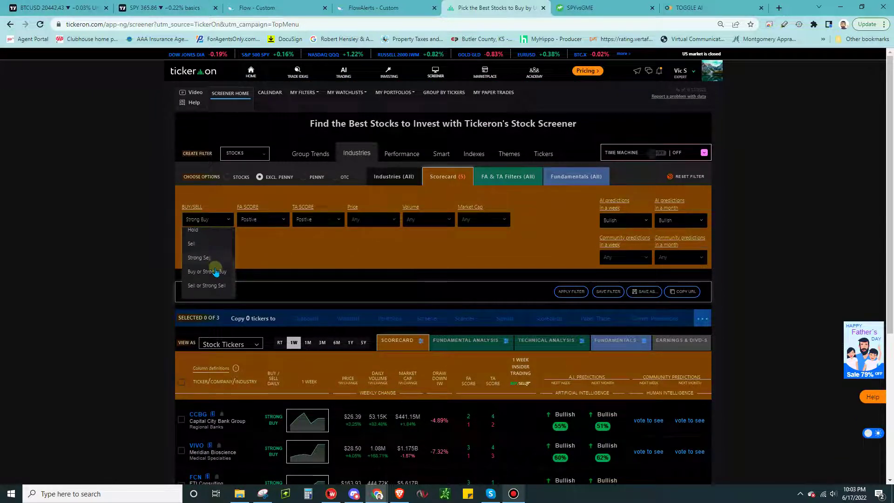
click(213, 258)
click(263, 220)
click(250, 260)
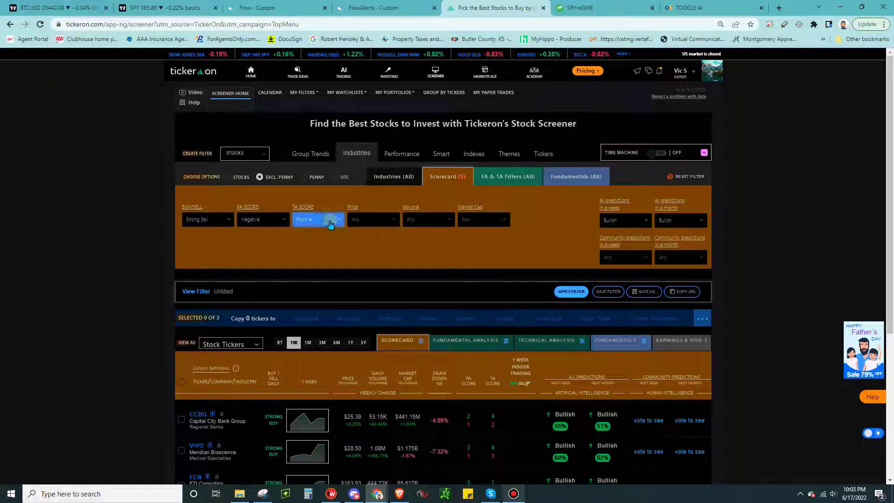
click(330, 219)
click(326, 267)
click(378, 221)
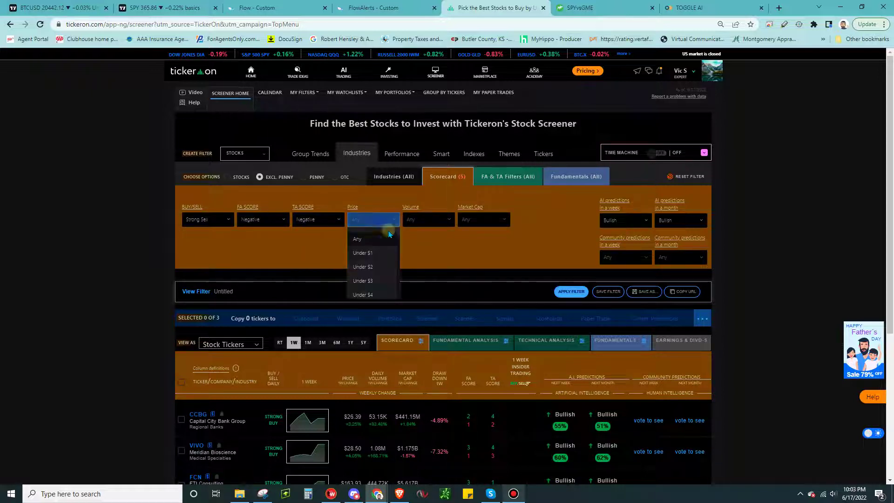
Step: Set the weekly and monthly AI predictions to Bearish and apply the filter
click(640, 220)
click(613, 268)
click(680, 220)
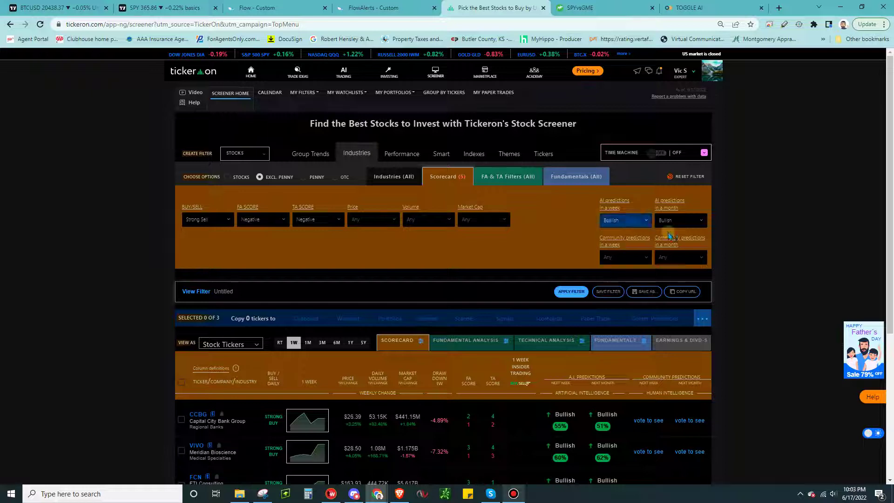
click(667, 268)
click(568, 292)
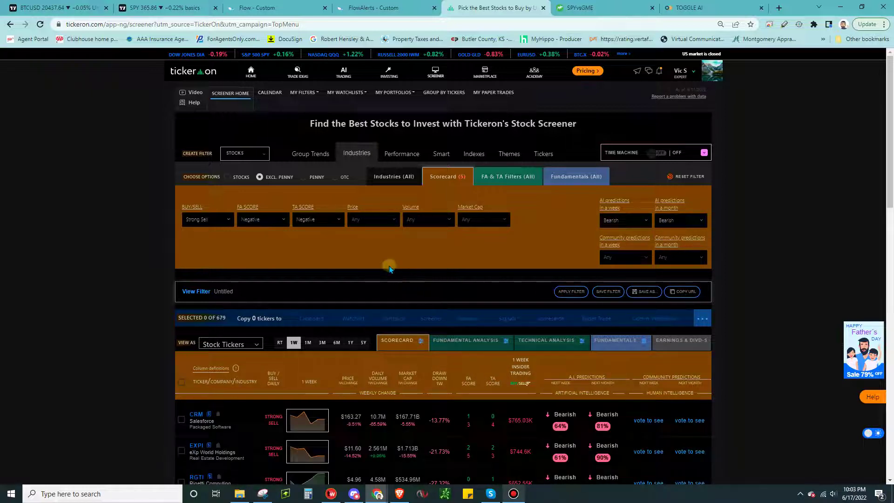
Step: Review the filtered bearish stocks and sort them by one-week insider selling
scroll(388, 264, down, 3)
scroll(390, 280, up, 3)
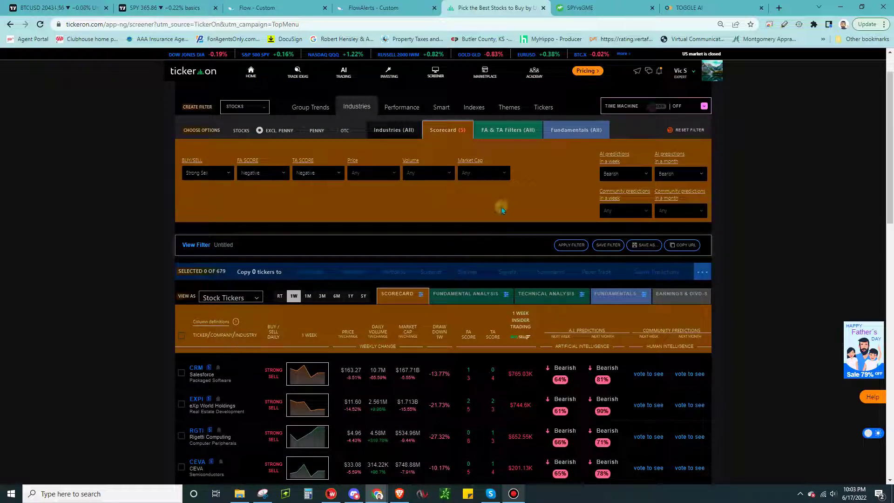
scroll(289, 225, down, 1)
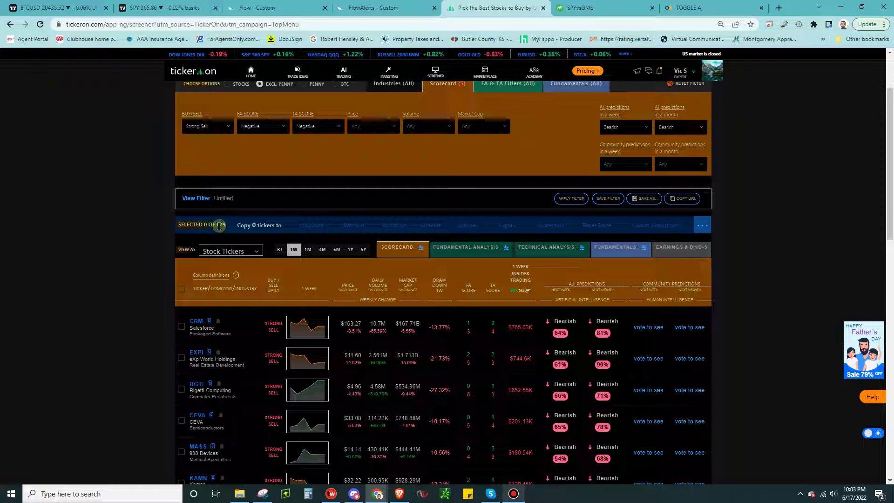
scroll(286, 216, down, 4)
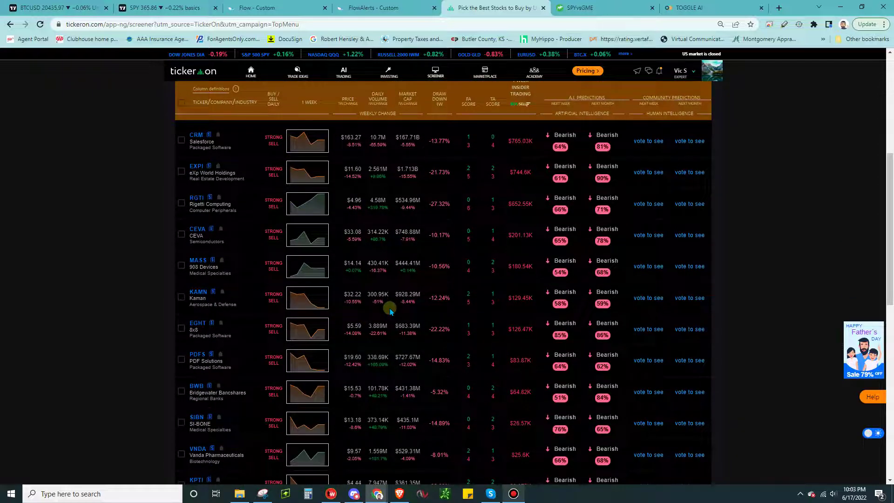
scroll(390, 311, up, 3)
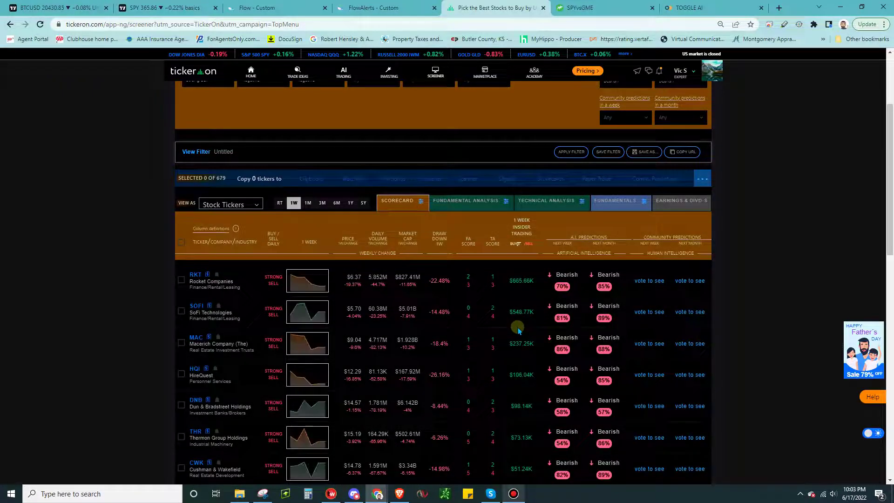
click(525, 242)
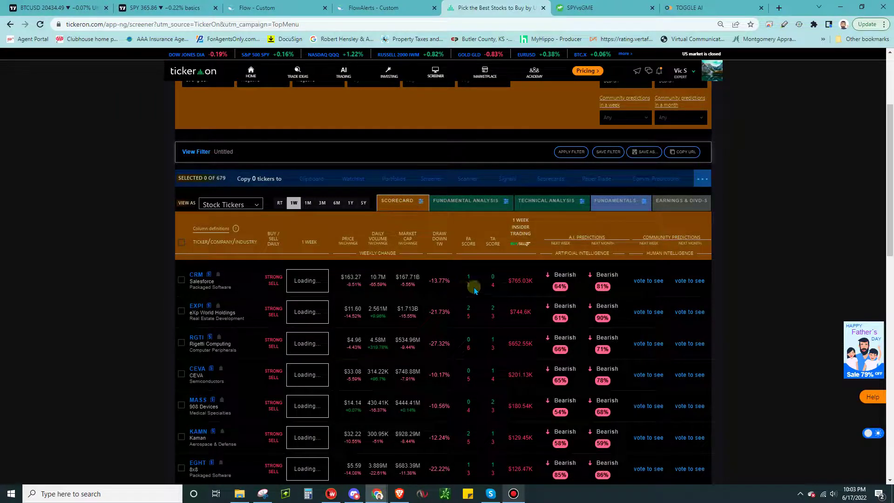
scroll(535, 285, down, 1)
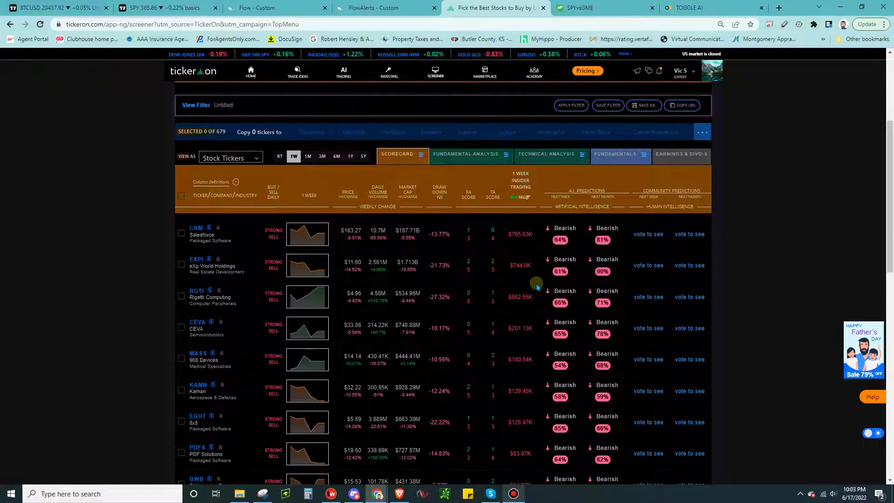
scroll(537, 286, up, 1)
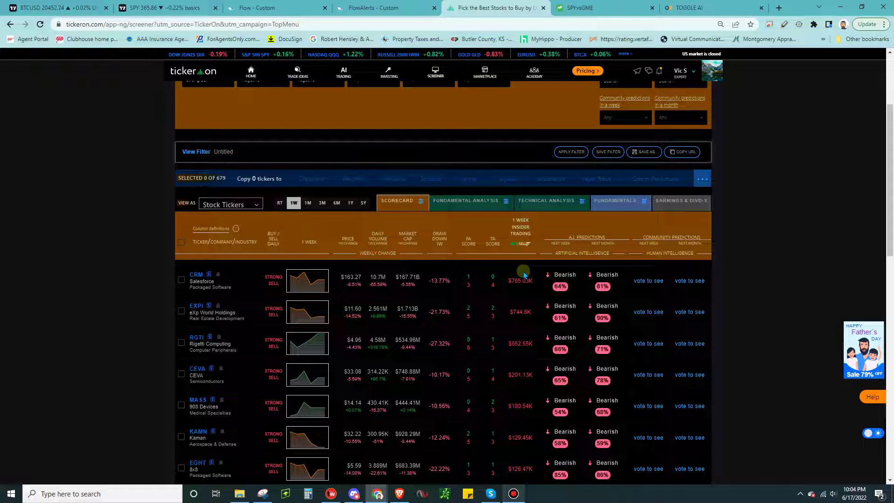
scroll(520, 277, down, 1)
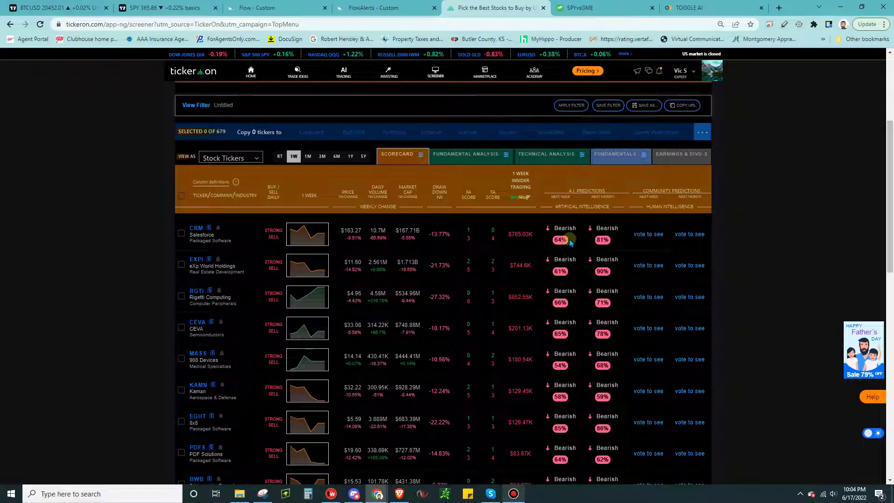
Step: Open the CRM (Salesforce) ticker page in a new browser tab and switch to it
right_click(200, 231)
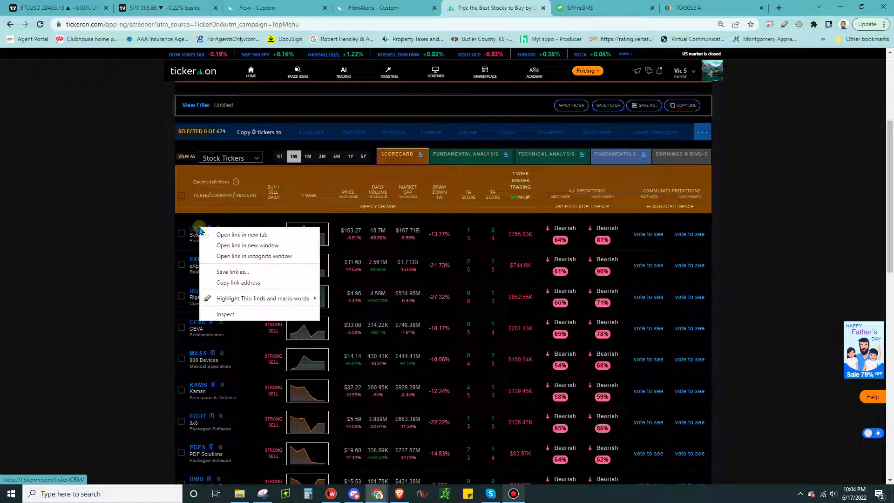
click(242, 234)
click(531, 8)
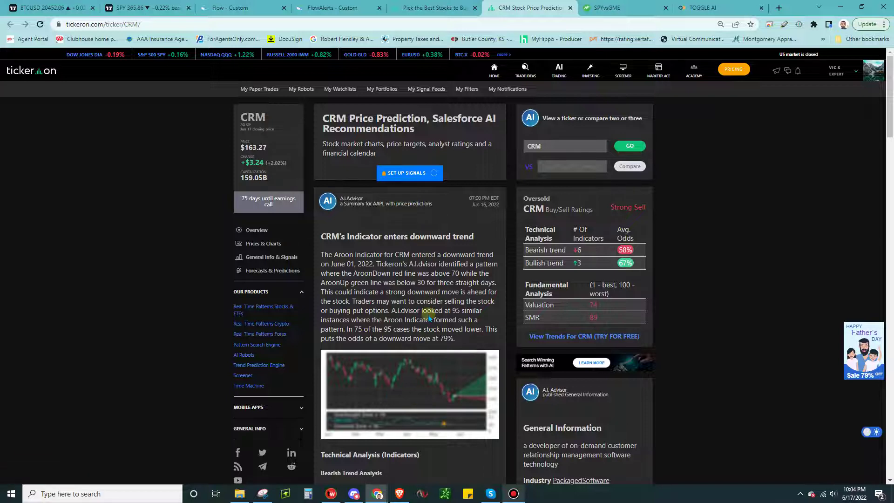
Step: Read the A.I.dvisor summary of CRM's Aroon Indicator, highlighting the sentences on past cases and the odds of a downward move
scroll(420, 329, down, 1)
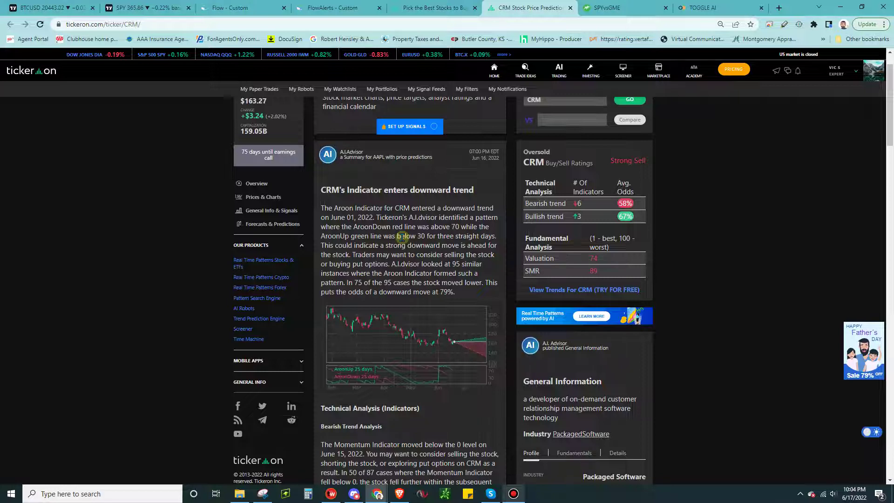
scroll(402, 238, down, 1)
scroll(402, 231, down, 1)
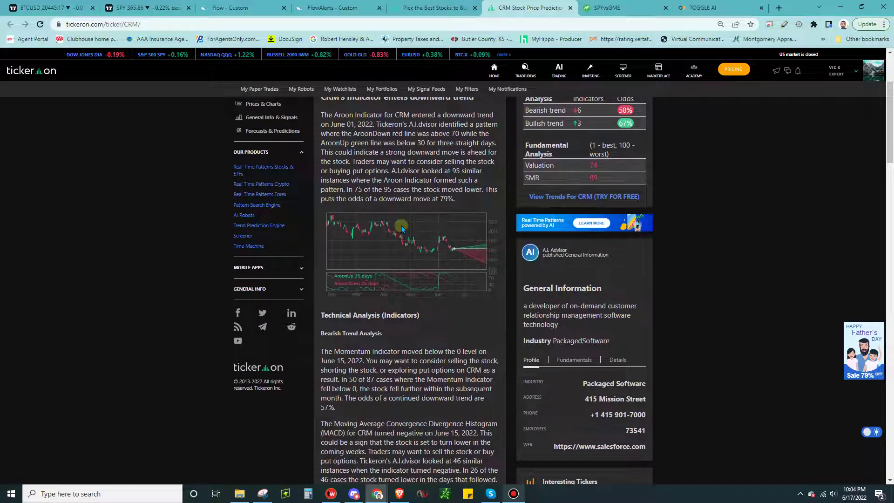
scroll(402, 229, up, 2)
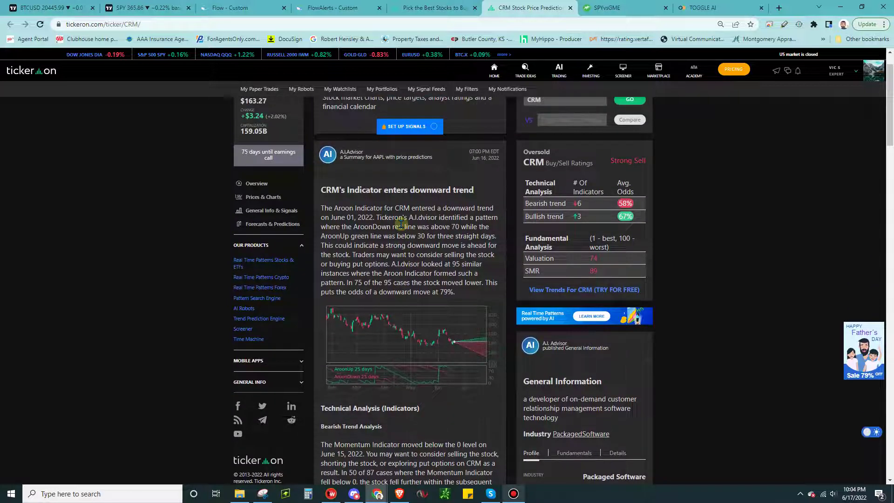
drag(389, 211, 465, 244)
click(438, 226)
click(466, 247)
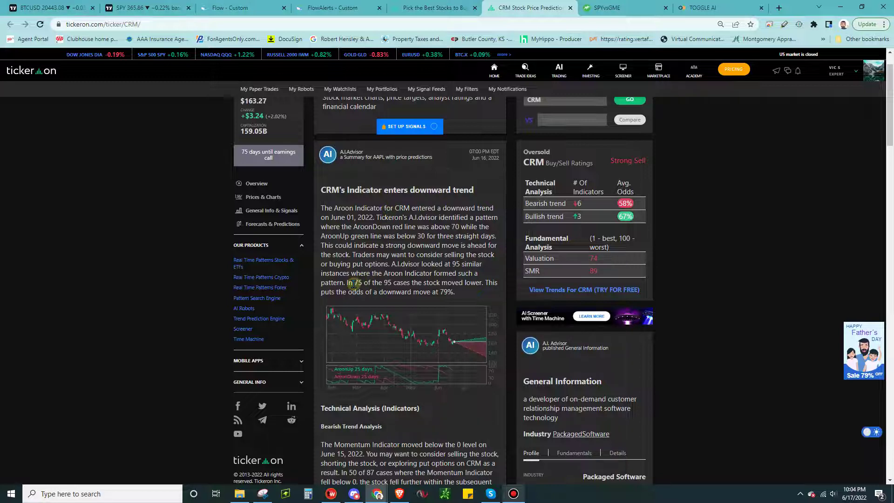
drag(348, 282, 468, 294)
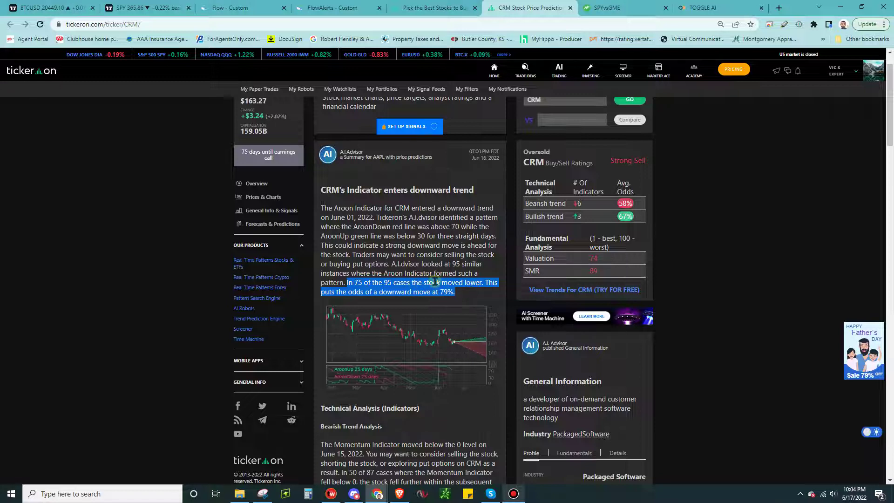
double_click(461, 293)
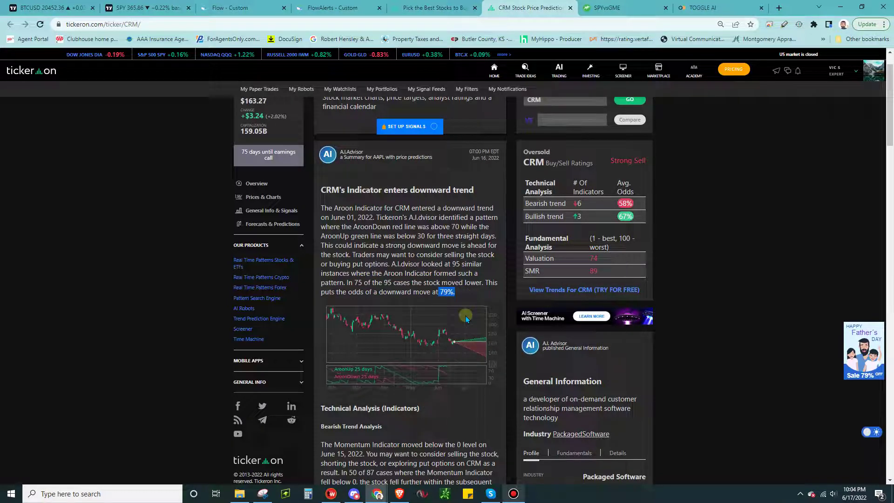
click(480, 301)
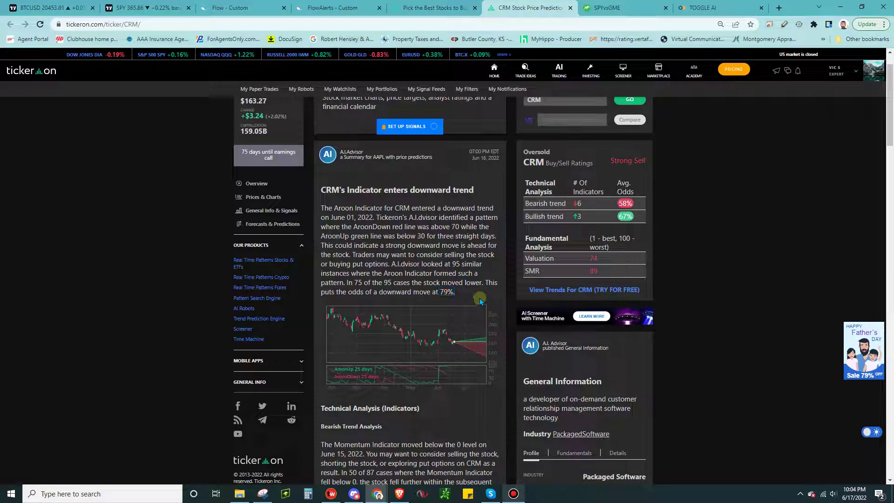
scroll(482, 303, down, 1)
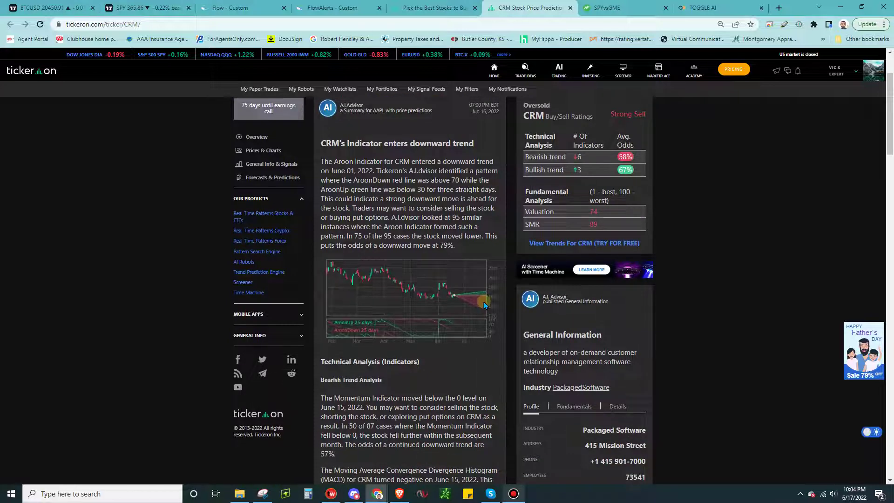
Step: Examine CRM's Buy/Sell ratings, covering the bearish and bullish trend indicators and the Valuation and SMR scores
scroll(499, 298, up, 2)
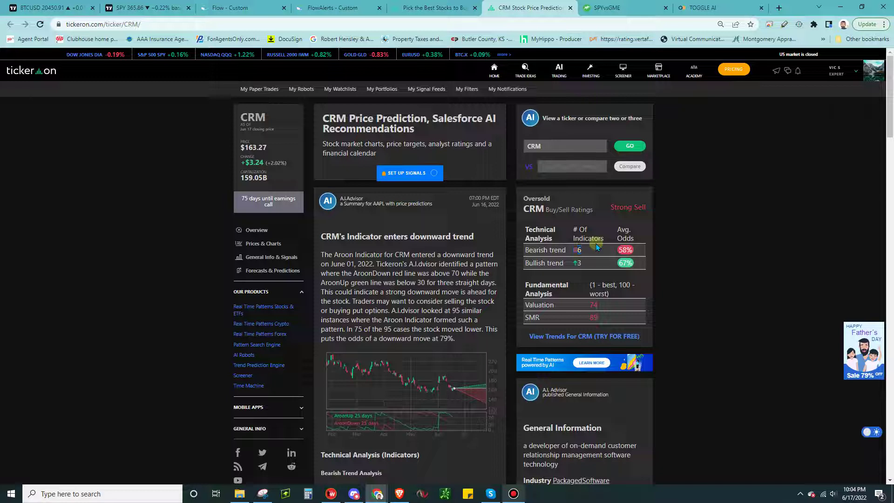
double_click(576, 264)
click(604, 265)
scroll(596, 274, down, 1)
double_click(633, 219)
click(589, 216)
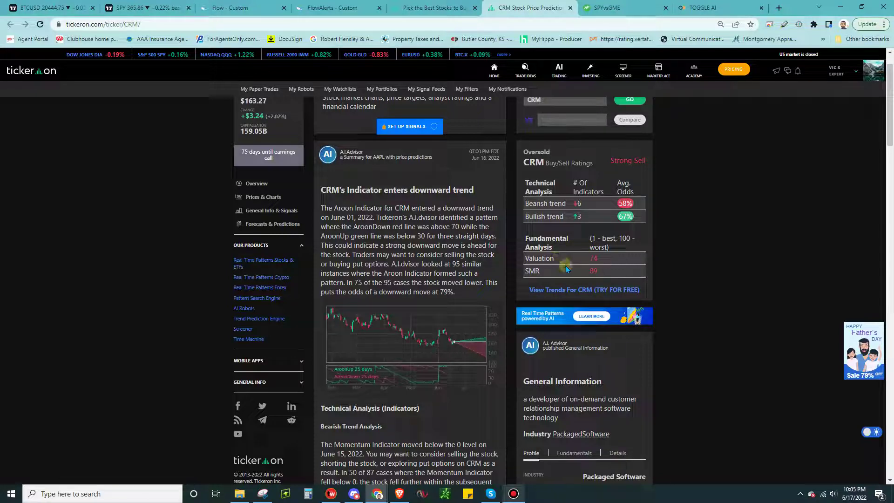
double_click(594, 271)
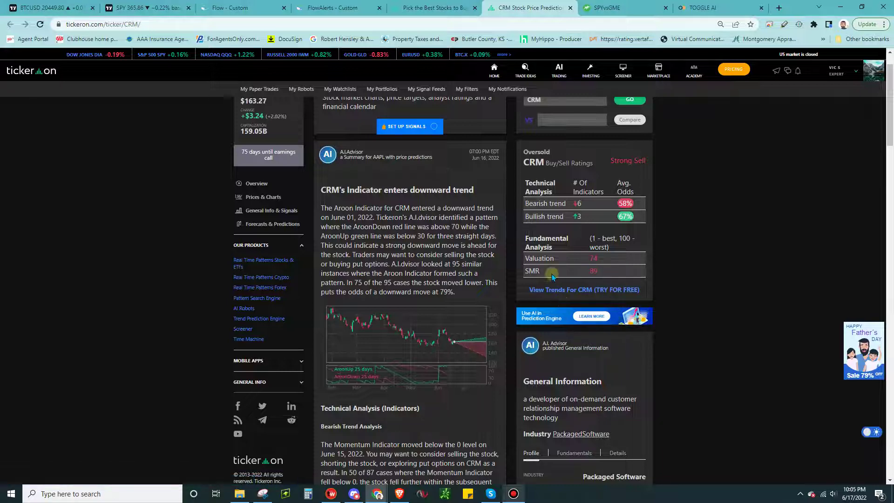
Step: Read CRM's Bearish Trend Analysis, highlighting the MACD success odds, and return to the summary at the start of the page
scroll(553, 278, down, 1)
scroll(553, 279, down, 2)
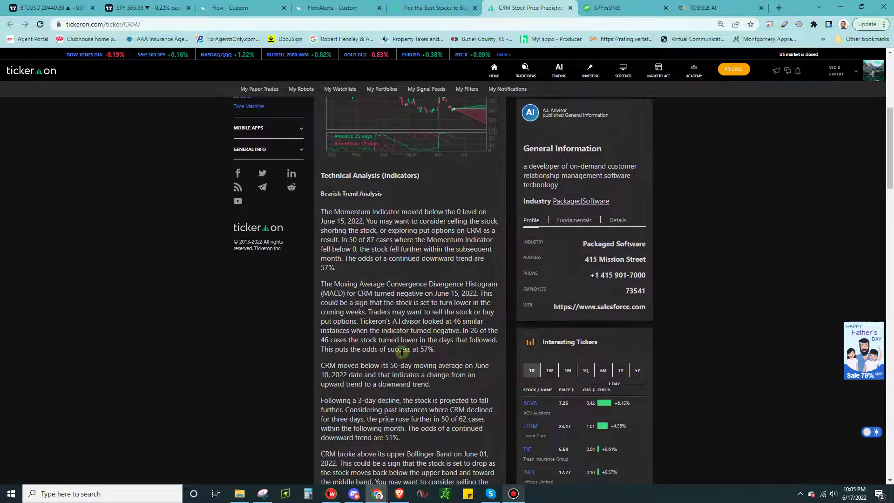
scroll(440, 348, up, 3)
scroll(445, 352, down, 4)
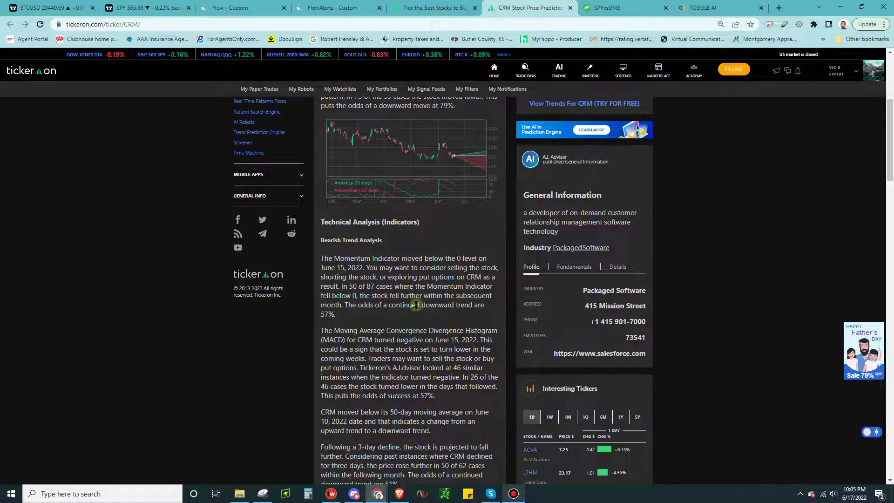
scroll(471, 325, up, 4)
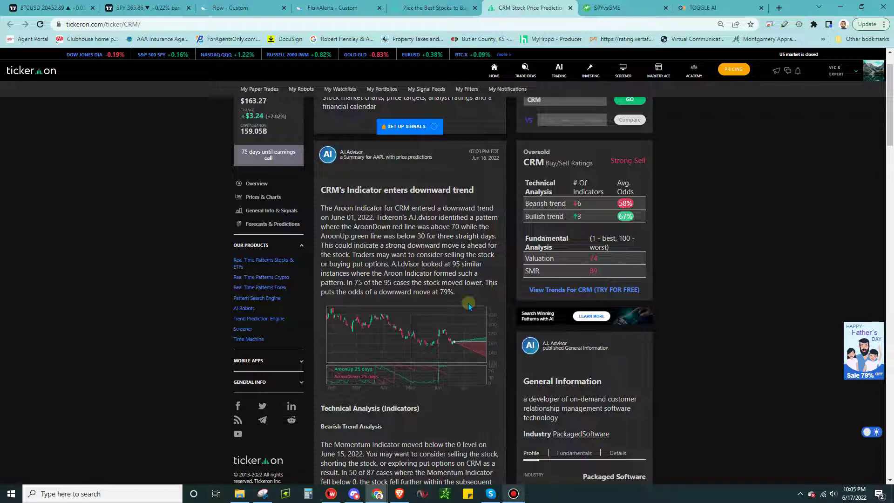
scroll(468, 303, down, 6)
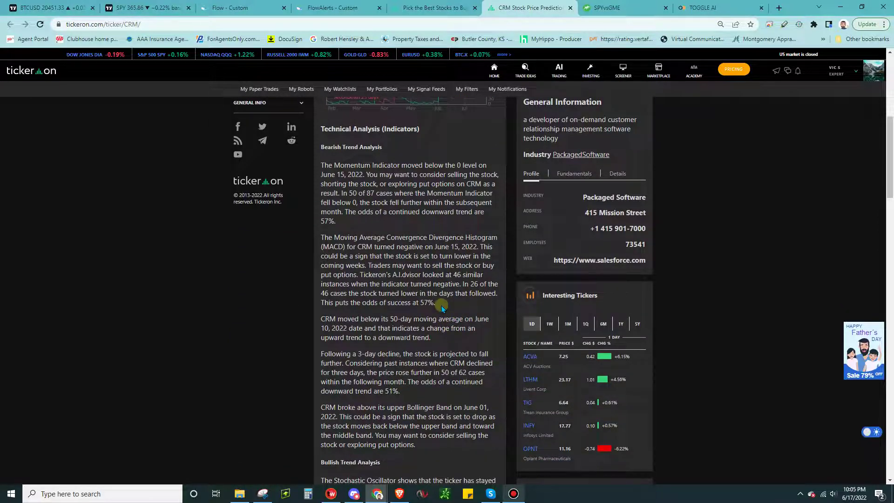
drag(463, 283, 347, 293)
click(426, 301)
scroll(431, 331, up, 4)
scroll(430, 331, up, 4)
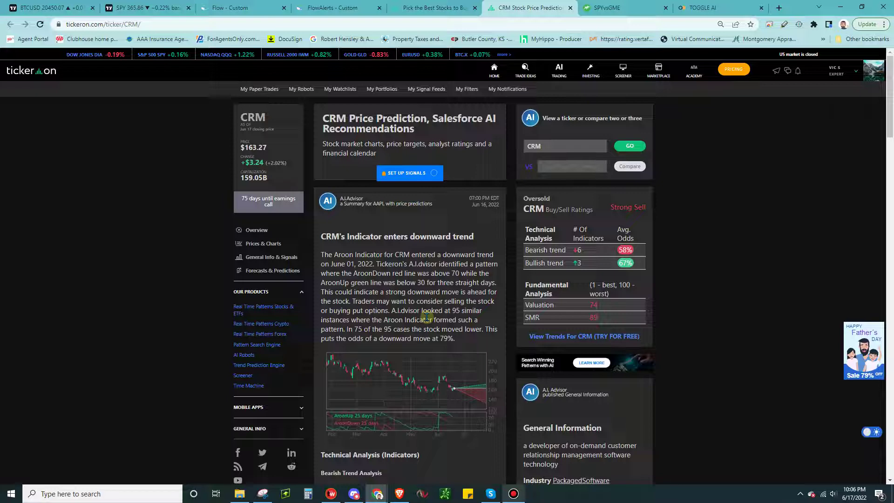
scroll(437, 311, down, 3)
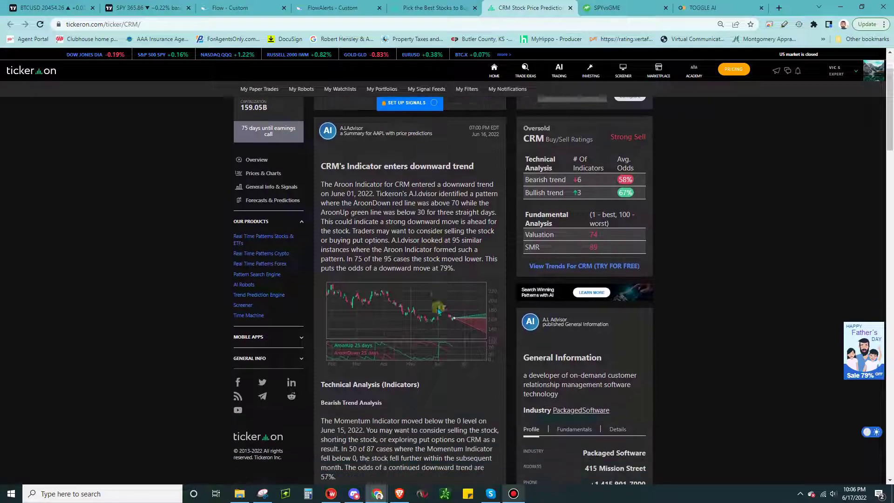
scroll(438, 310, up, 3)
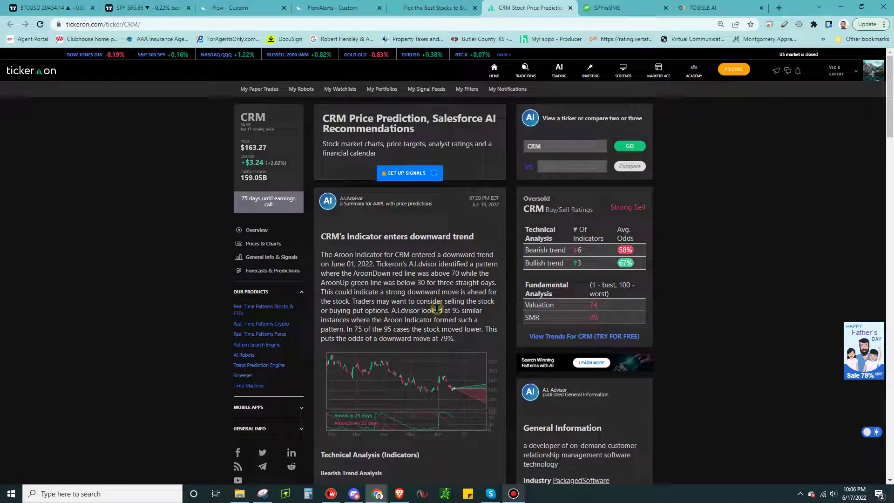
Step: Leave the CRM analysis page and return to the stock screener's results list in its browser tab
scroll(437, 308, down, 3)
scroll(436, 299, up, 3)
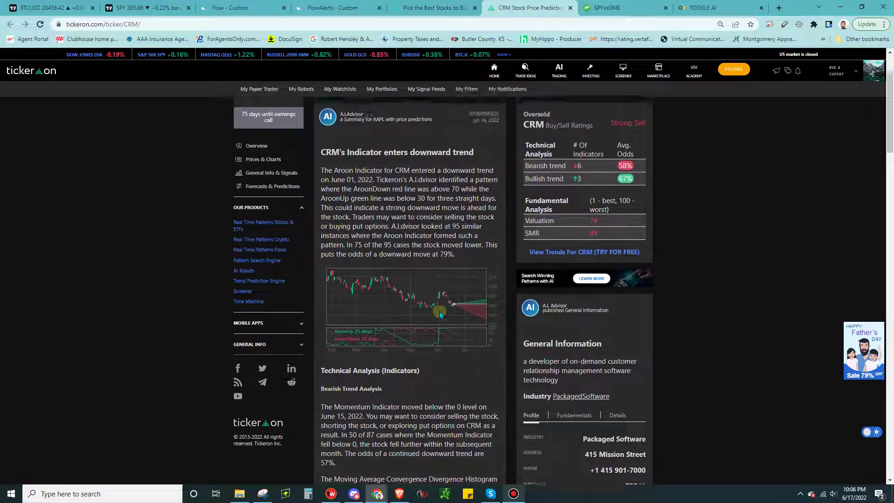
click(440, 8)
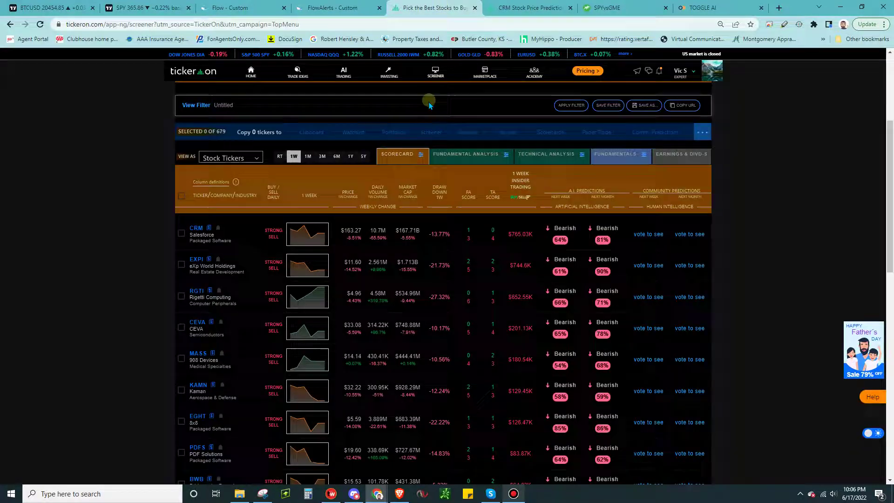
scroll(403, 295, down, 1)
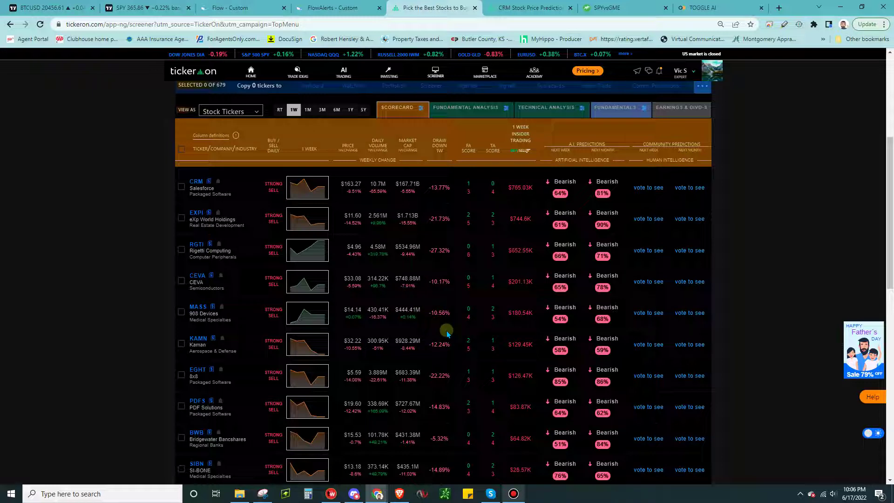
Step: Select all the listed tickers in the screener results at once and clear that selection again
scroll(446, 332, up, 2)
click(181, 242)
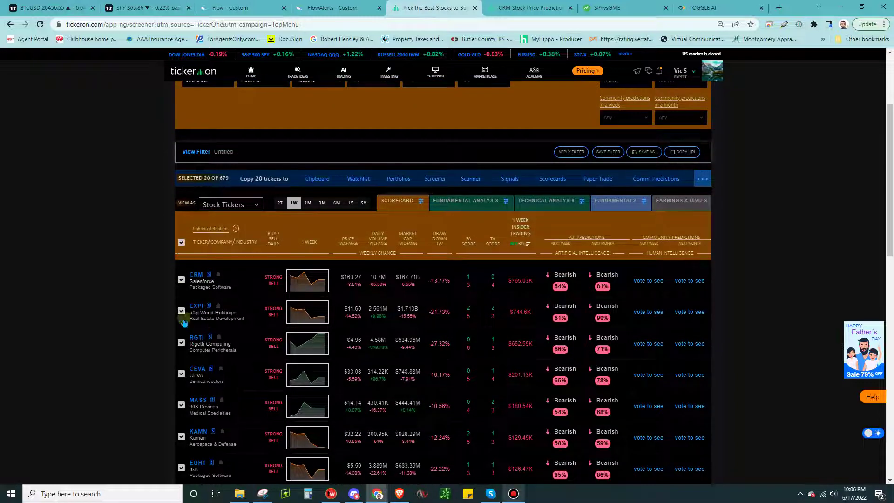
click(180, 242)
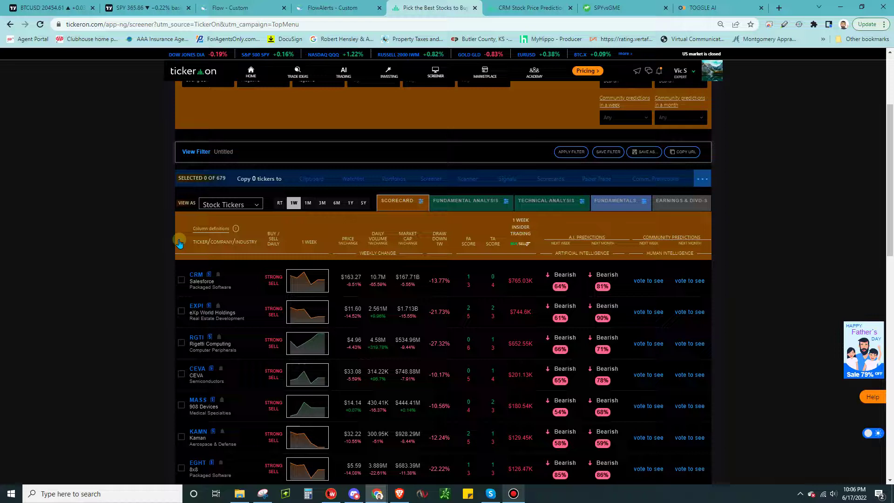
Step: Show the FA & TA filters for the screener and look through the filtered list of Strong Sell stocks
scroll(308, 307, up, 2)
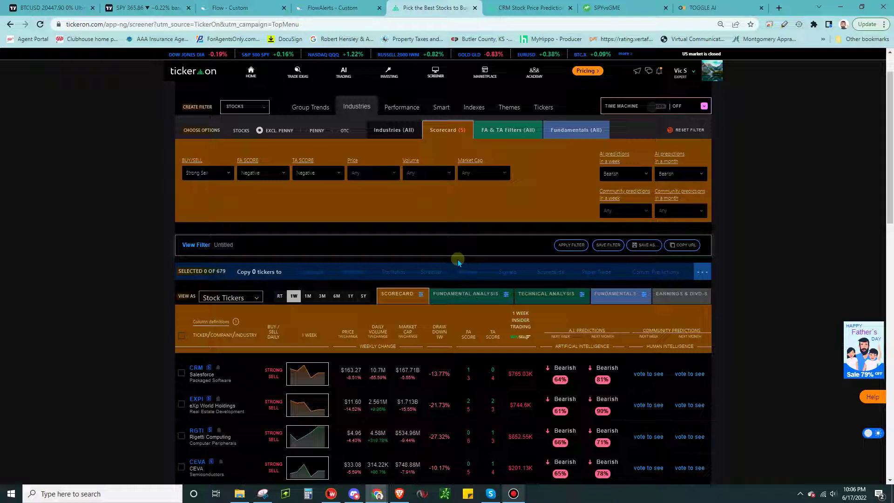
click(410, 135)
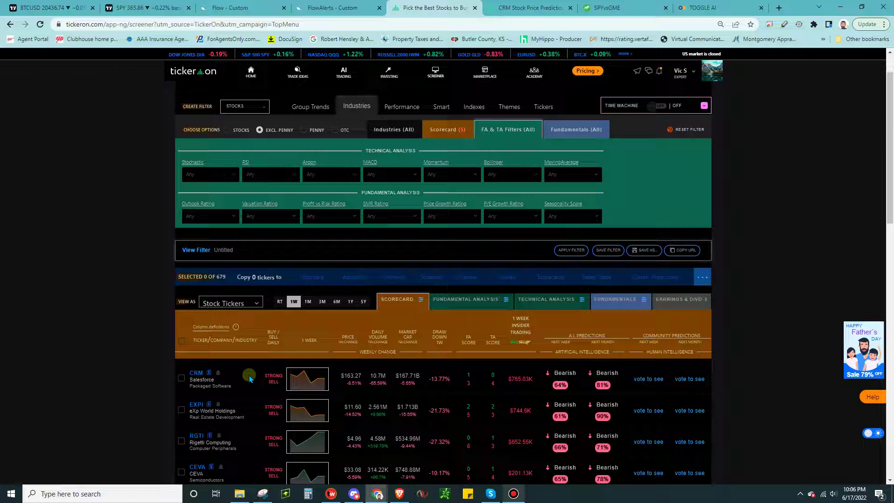
scroll(249, 375, down, 2)
scroll(243, 362, down, 2)
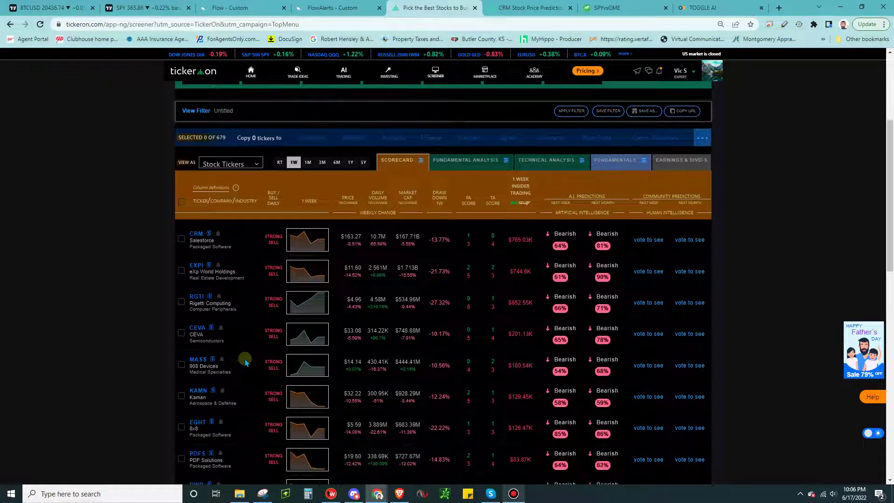
scroll(245, 363, down, 4)
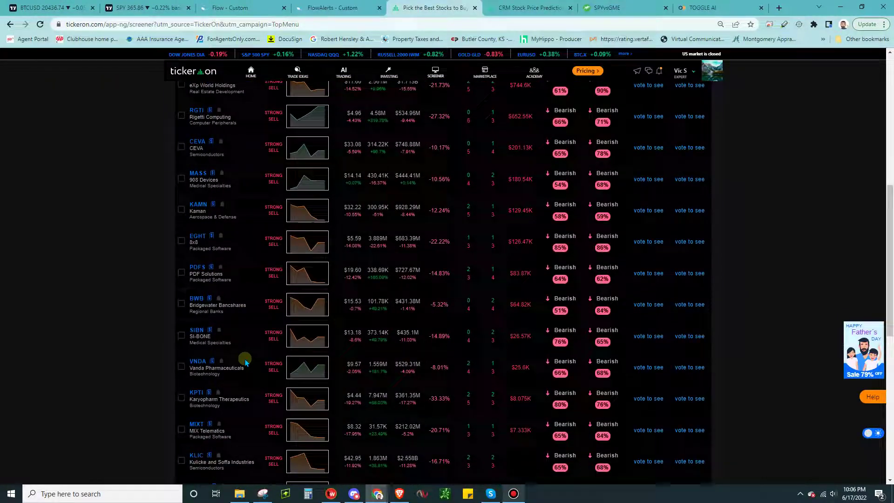
scroll(245, 361, up, 6)
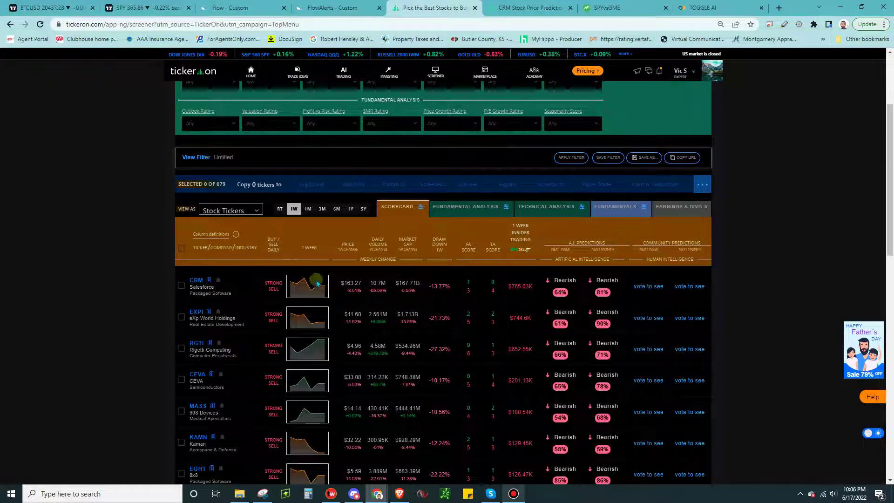
scroll(225, 400, up, 2)
scroll(293, 410, down, 2)
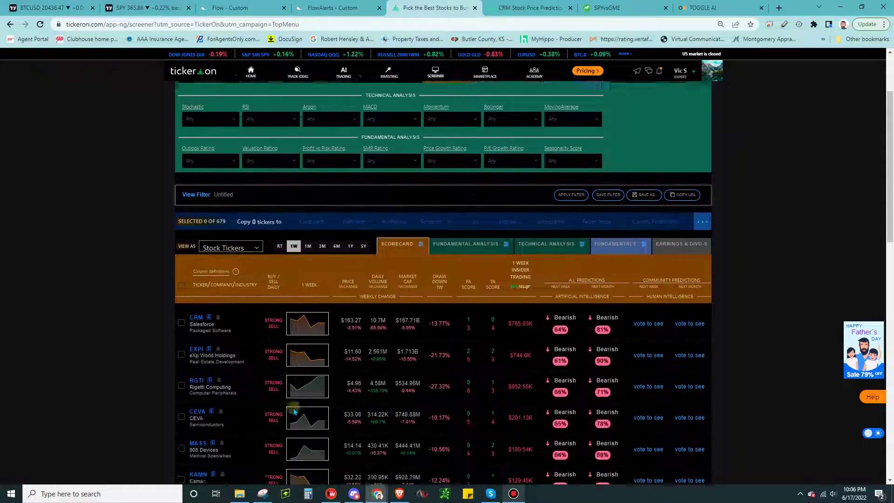
scroll(293, 395, up, 1)
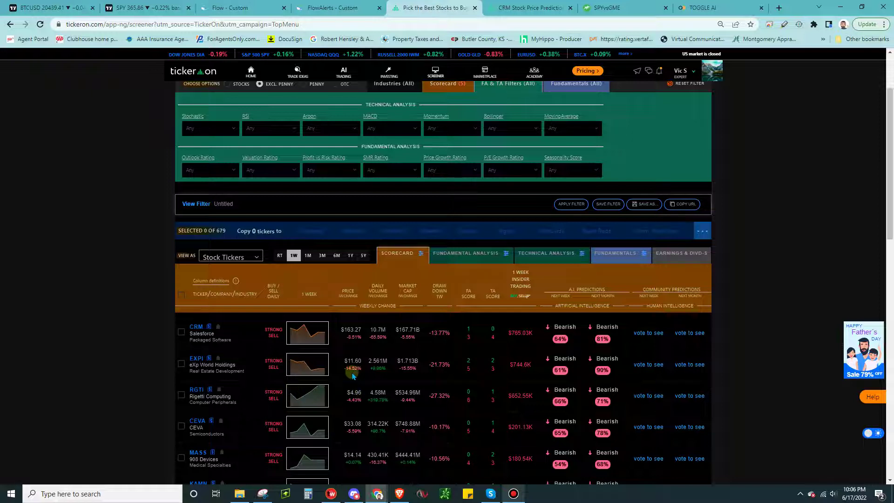